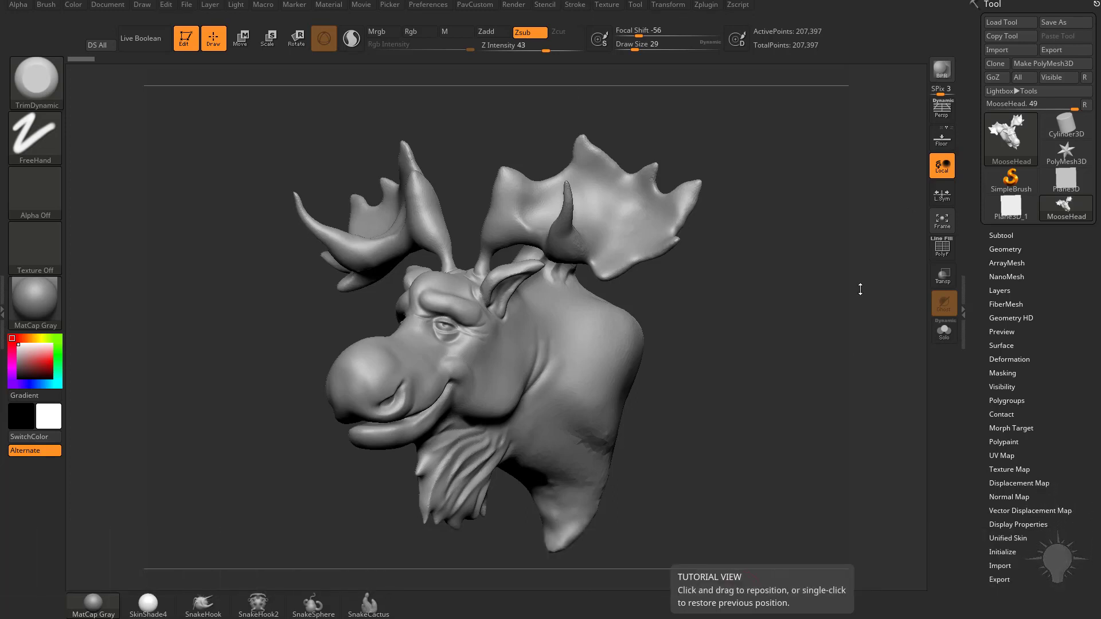
Look over the YouTube channel's created playlists, then return to the moose head model in ZBrush
{"action": "left_click_drag", "start_coordinate": [675, 603], "coordinate": [574, 56]}
{"action": "scroll", "coordinate": [646, 374], "scroll_direction": "up", "scroll_amount": 6}
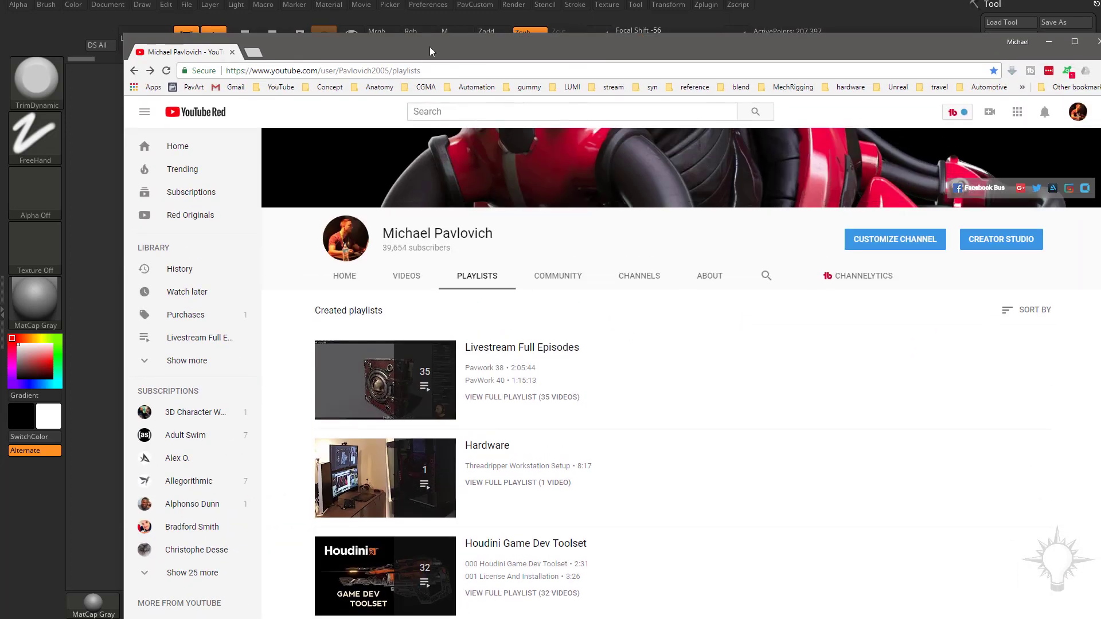
{"action": "key", "text": "alt+Tab"}
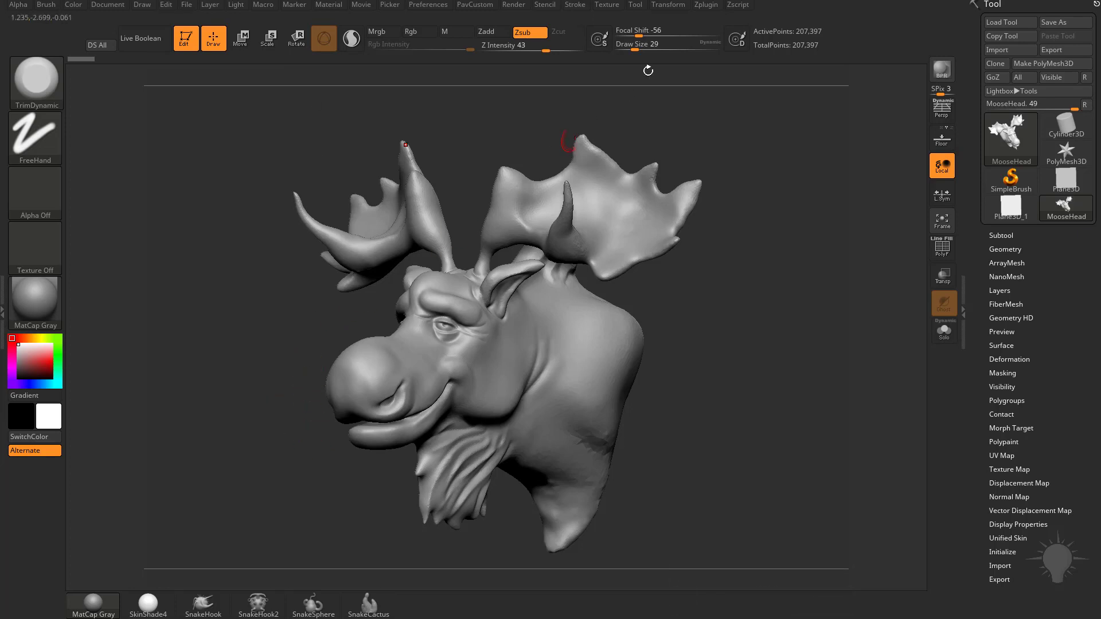
Enable interface customization and remove the SnakeHook, SnakeHook2, SnakeSphere and SnakeCactus brushes from the shelf beneath the canvas
{"action": "left_click", "coordinate": [430, 5]}
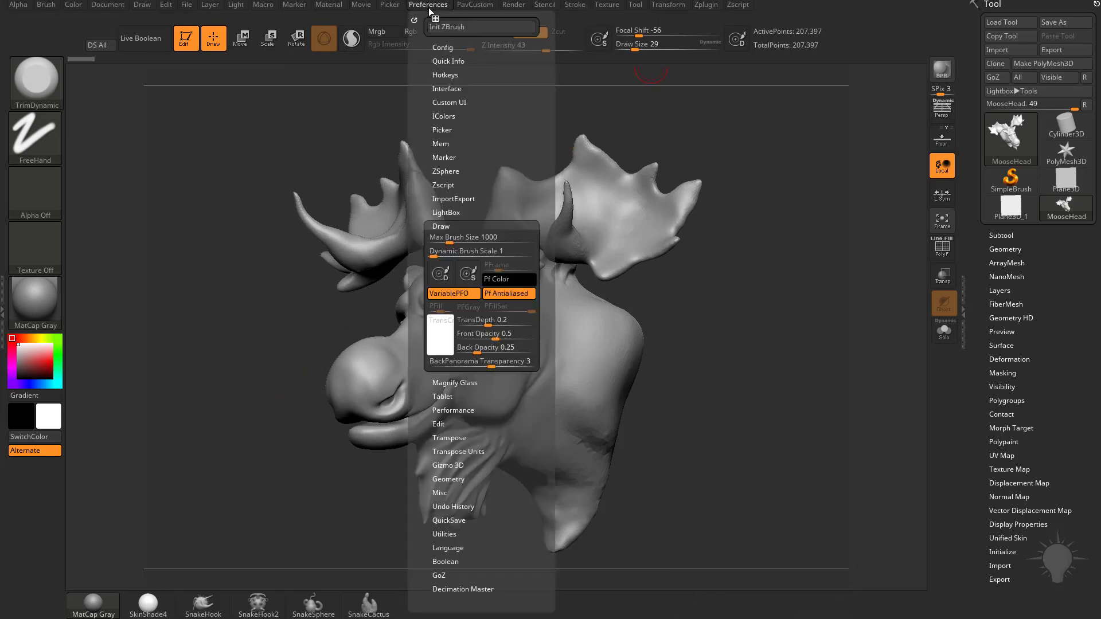
{"action": "left_click", "coordinate": [459, 114]}
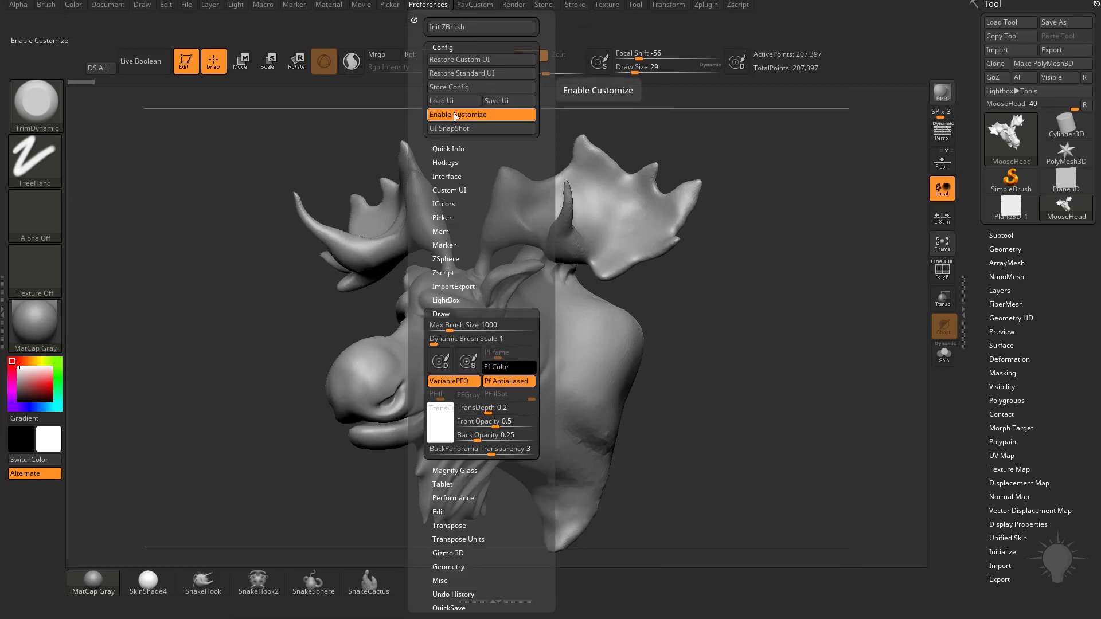
{"action": "left_click_drag", "start_coordinate": [203, 581], "coordinate": [217, 475], "text": "ctrl+alt"}
{"action": "left_click_drag", "start_coordinate": [258, 582], "coordinate": [258, 511], "text": "ctrl+alt"}
{"action": "left_click_drag", "start_coordinate": [312, 582], "coordinate": [328, 513], "text": "ctrl+alt"}
{"action": "left_click_drag", "start_coordinate": [367, 586], "coordinate": [402, 124], "text": "ctrl+alt"}
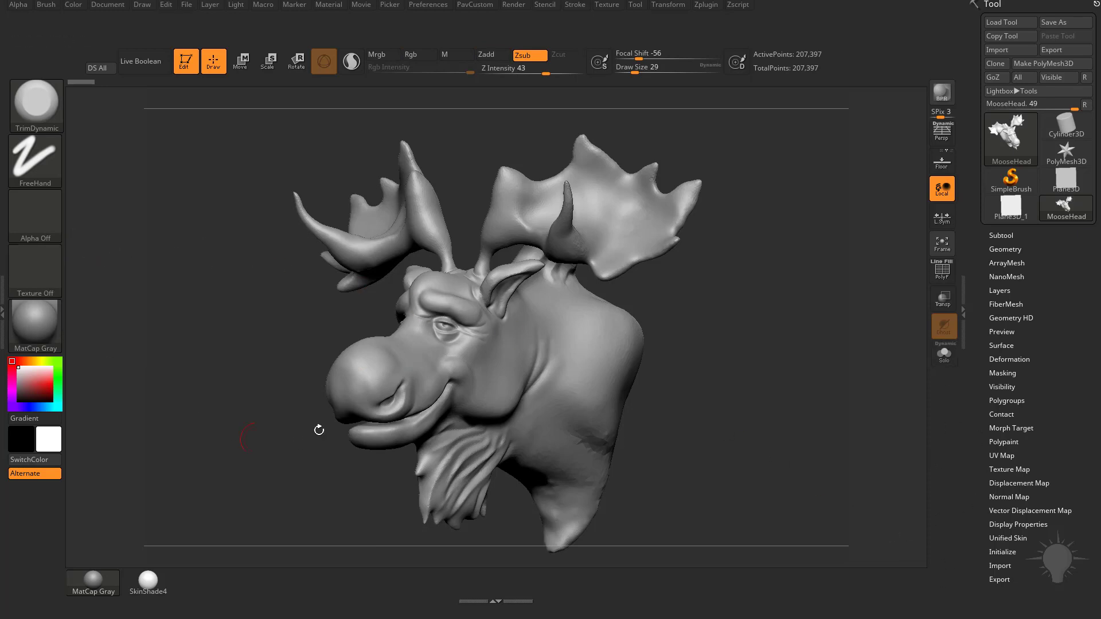
Open the empty side tray and dock the Brush palette in it
{"action": "left_click", "coordinate": [5, 295]}
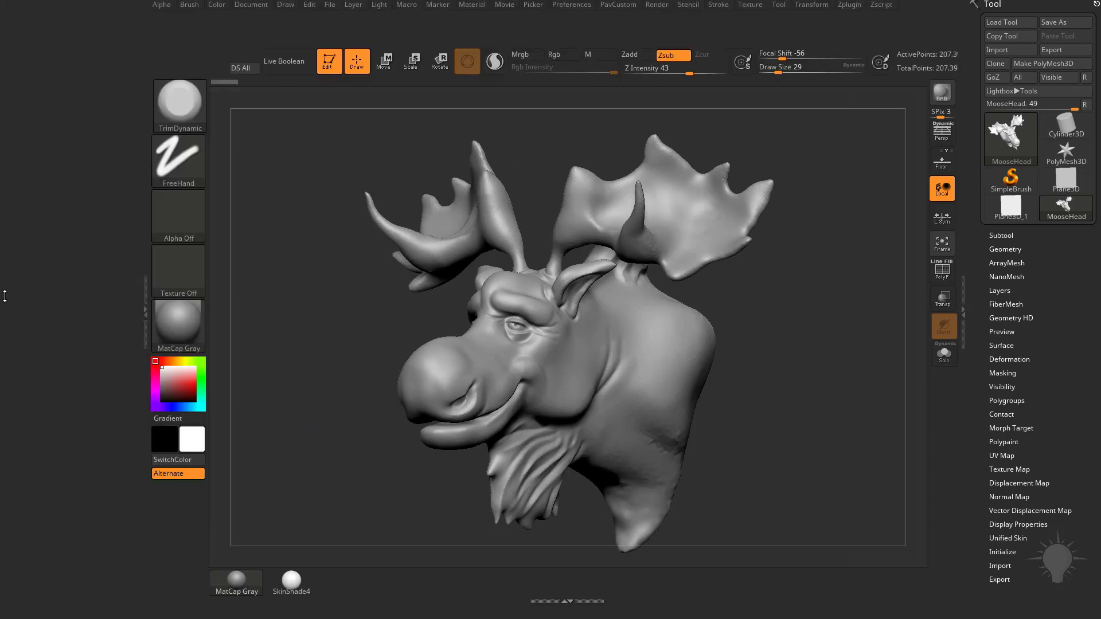
{"action": "left_click", "coordinate": [189, 4]}
{"action": "left_click", "coordinate": [193, 7]}
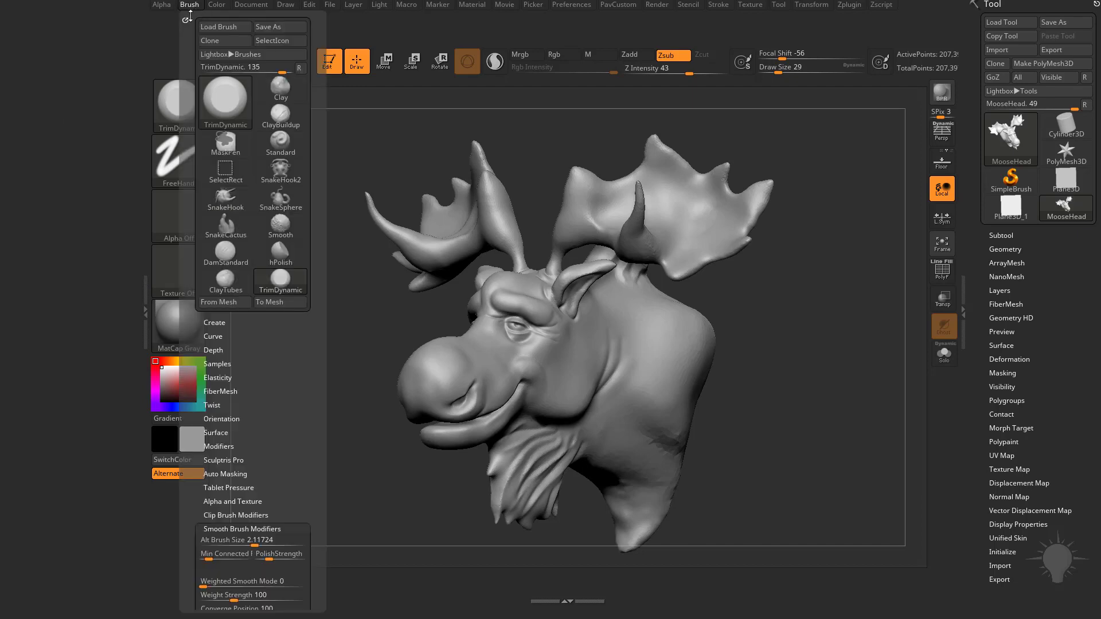
{"action": "mouse_move", "coordinate": [186, 18]}
{"action": "left_mouse_down"}
{"action": "mouse_move", "coordinate": [172, 36]}
{"action": "mouse_move", "coordinate": [80, 29]}
{"action": "left_mouse_up"}
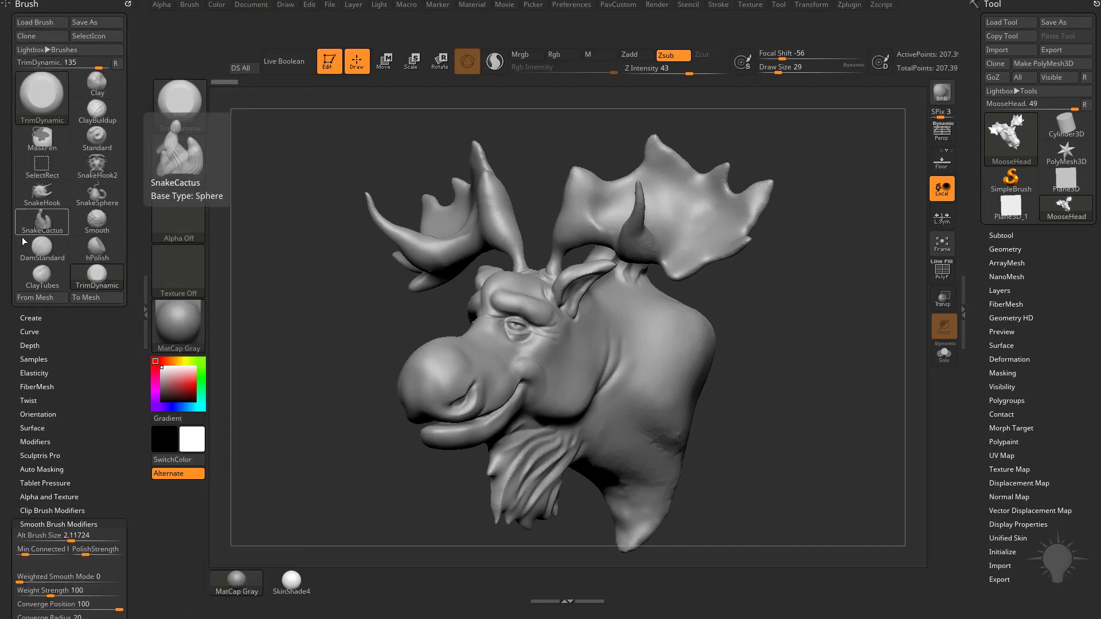
Pick the SnakeCactus, SnakeHook, SnakeHook2 and SnakeSphere brushes one after another, then make Clay the active brush
{"action": "left_click", "coordinate": [46, 106]}
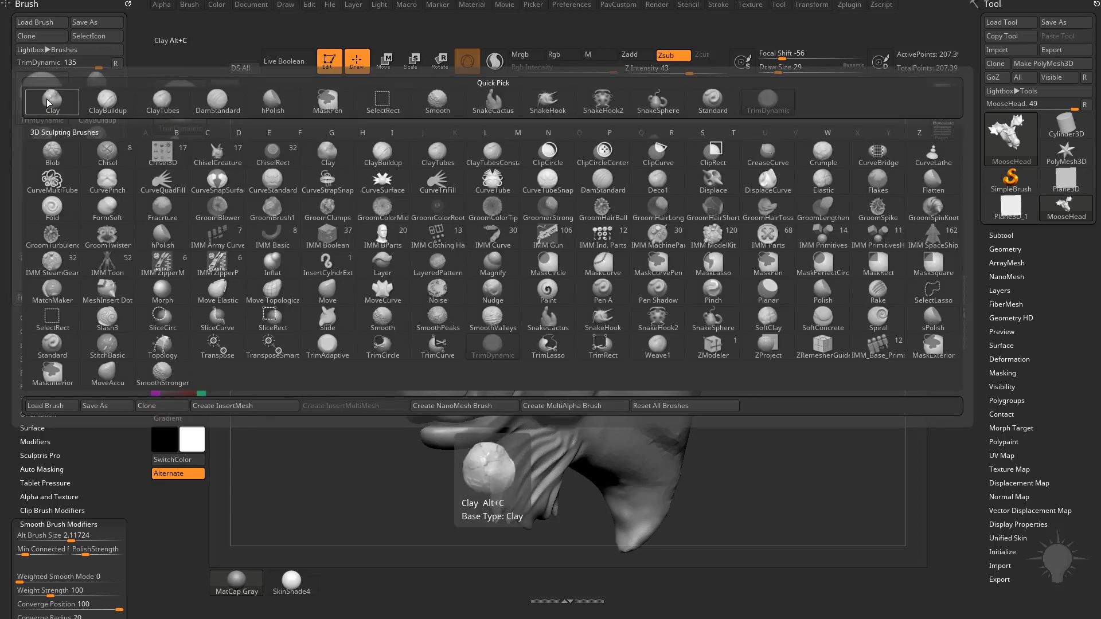
{"action": "left_click", "coordinate": [556, 321]}
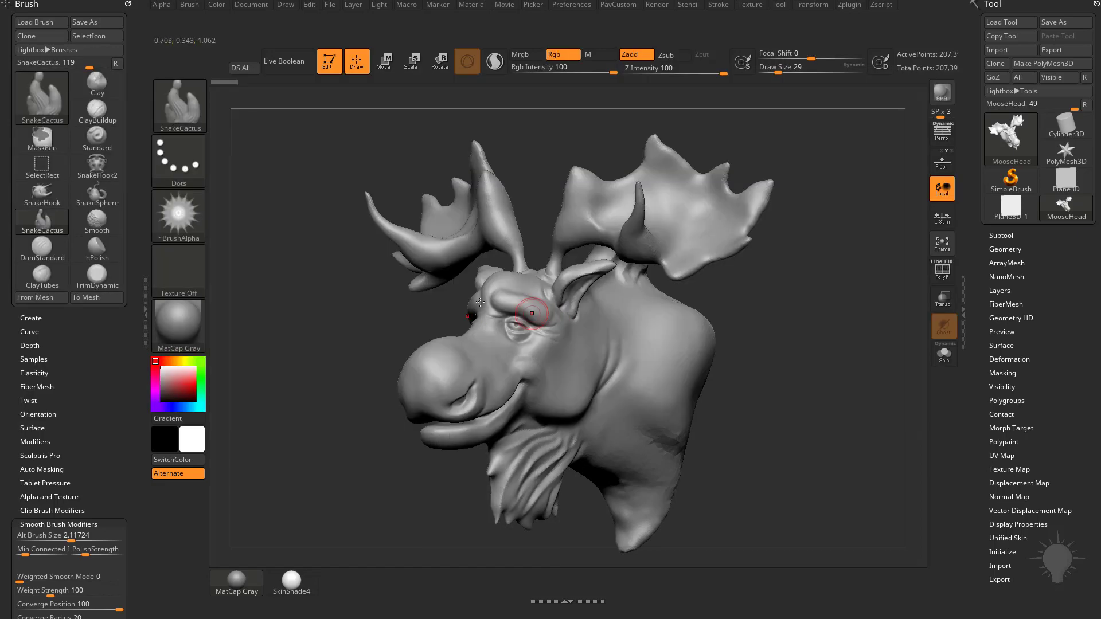
{"action": "left_click", "coordinate": [50, 102]}
{"action": "key", "text": "s"}
{"action": "key", "text": "h"}
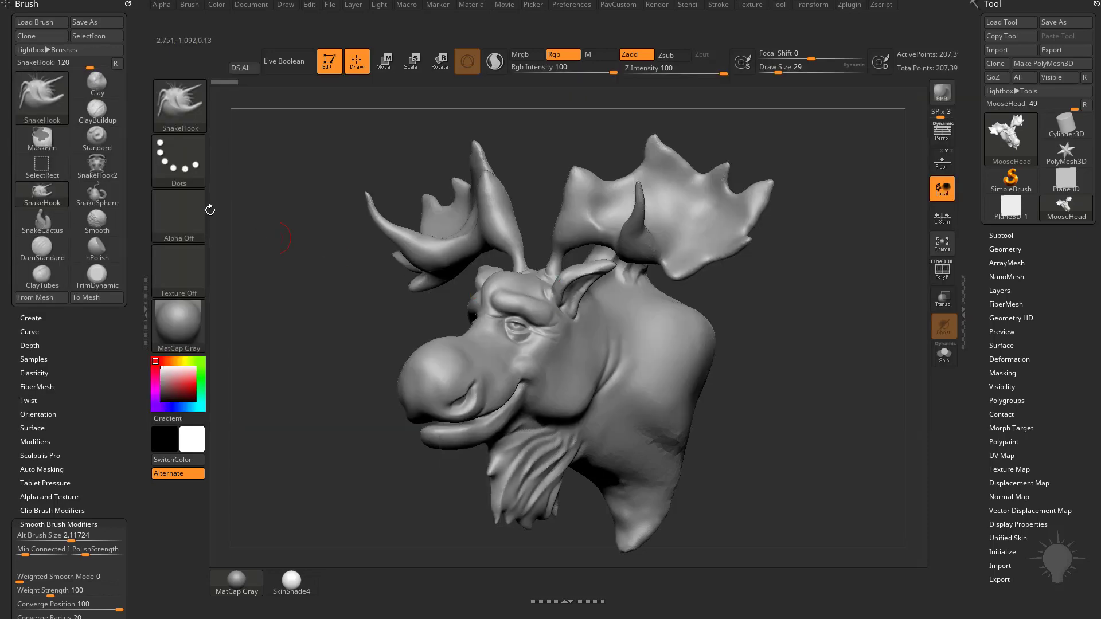
{"action": "left_click", "coordinate": [48, 103]}
{"action": "left_click", "coordinate": [657, 320]}
{"action": "left_click", "coordinate": [48, 103]}
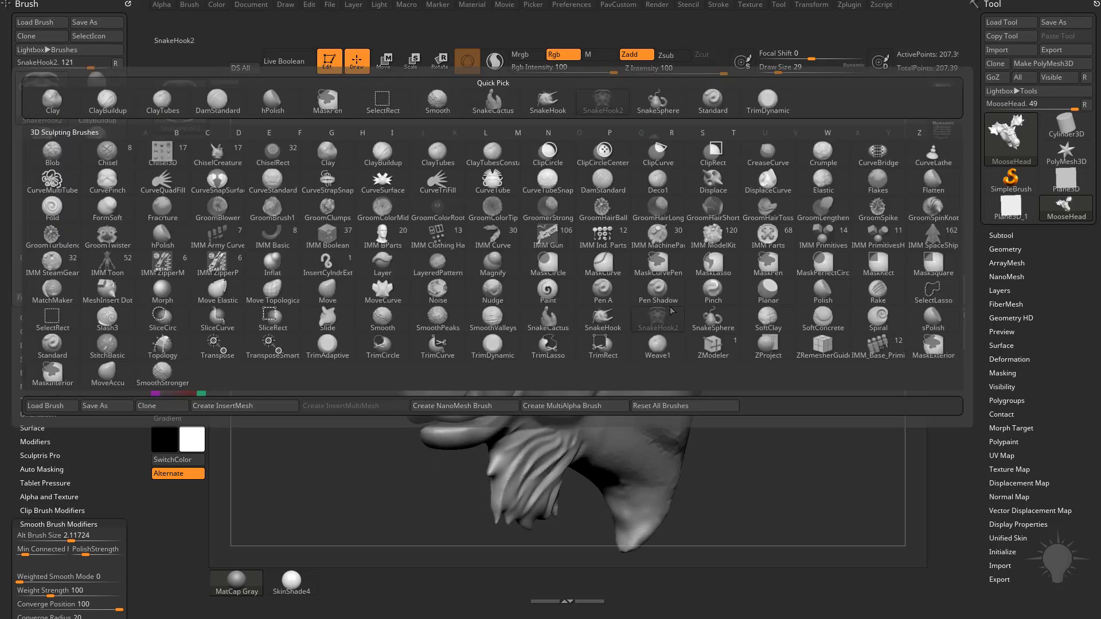
{"action": "left_click", "coordinate": [710, 322]}
{"action": "left_click", "coordinate": [98, 85]}
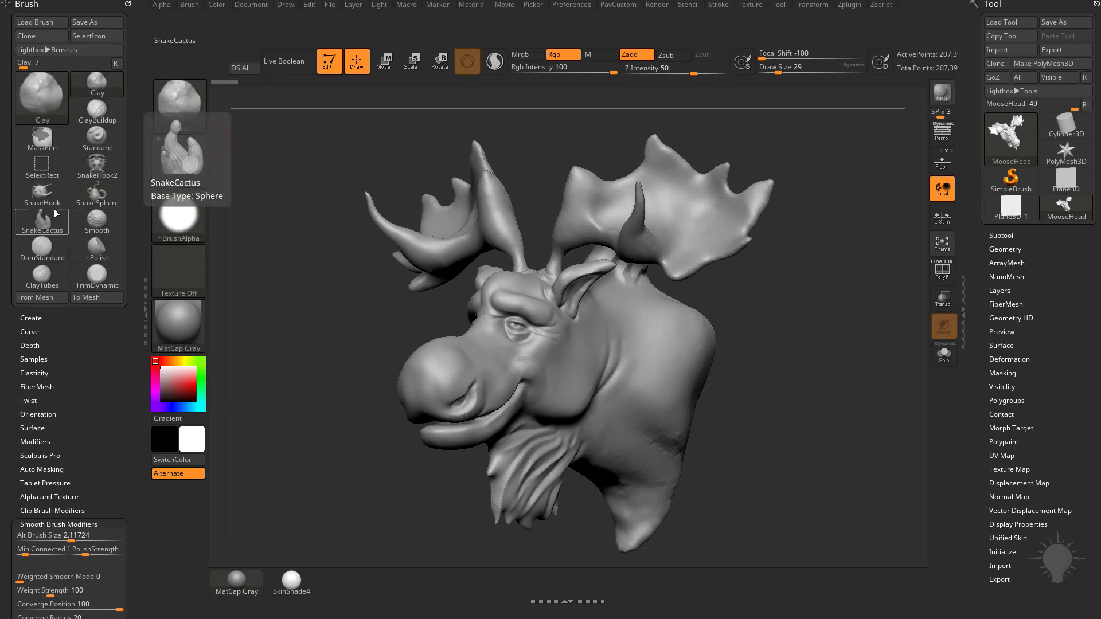
Add SnakeHook, SnakeHook2, SnakeSphere and SnakeCactus to the shelf beside the SkinShade4 material
{"action": "key", "text": "ctrl"}
{"action": "mouse_move", "coordinate": [36, 194]}
{"action": "left_mouse_down", "text": "ctrl+alt"}
{"action": "mouse_move", "coordinate": [274, 342]}
{"action": "mouse_move", "coordinate": [344, 578]}
{"action": "mouse_move", "coordinate": [356, 584]}
{"action": "left_mouse_up", "text": "ctrl+alt"}
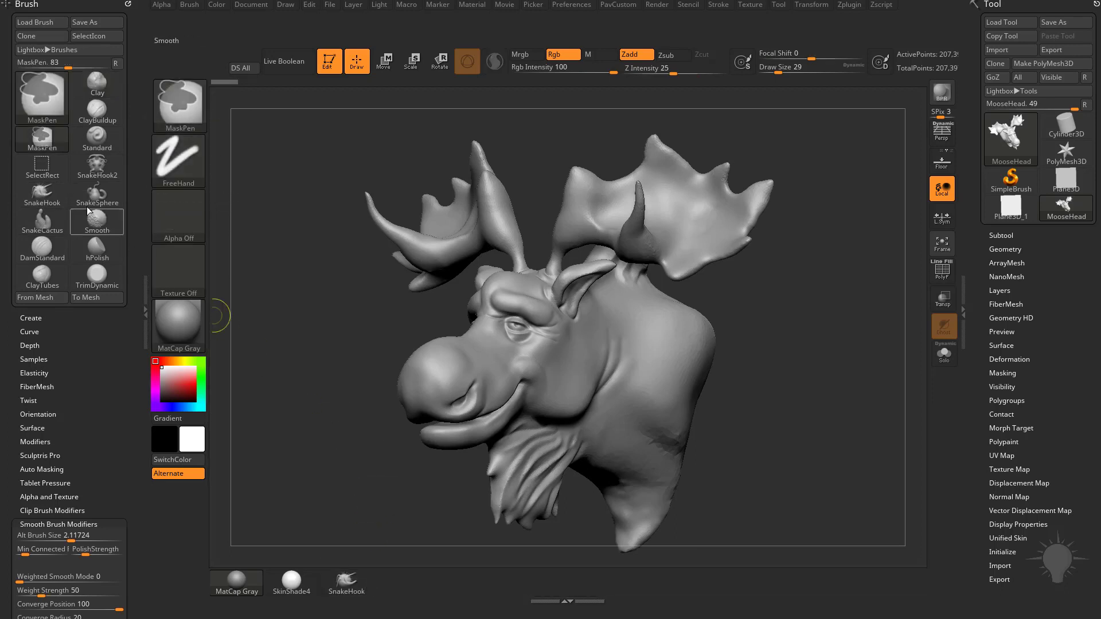
{"action": "mouse_move", "coordinate": [99, 169]}
{"action": "left_mouse_down", "text": "ctrl+alt"}
{"action": "mouse_move", "coordinate": [361, 479]}
{"action": "mouse_move", "coordinate": [352, 584]}
{"action": "mouse_move", "coordinate": [367, 583]}
{"action": "left_mouse_up", "text": "ctrl+alt"}
{"action": "left_click_drag", "start_coordinate": [103, 200], "coordinate": [456, 582], "text": "ctrl+alt"}
{"action": "mouse_move", "coordinate": [42, 221]}
{"action": "left_mouse_down", "text": "ctrl+alt"}
{"action": "mouse_move", "coordinate": [433, 424]}
{"action": "mouse_move", "coordinate": [507, 573]}
{"action": "left_mouse_up", "text": "ctrl+alt"}
{"action": "key", "text": "b"}
{"action": "key", "text": "c"}
{"action": "key", "text": "l"}
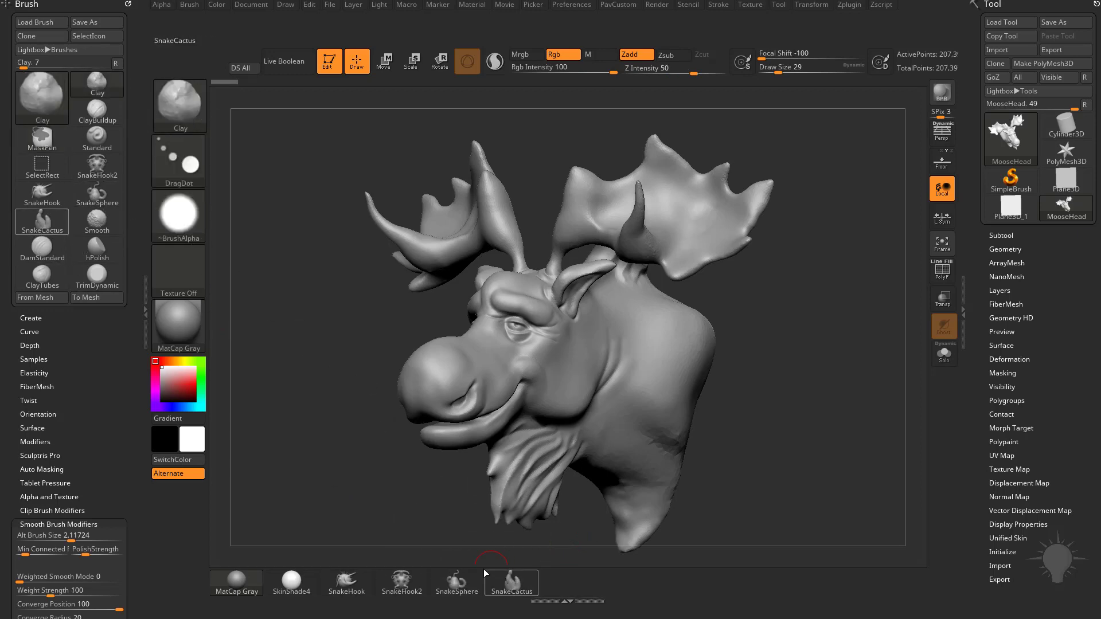
Disable interface customization and store the current layout as the startup configuration
{"action": "left_click", "coordinate": [579, 6]}
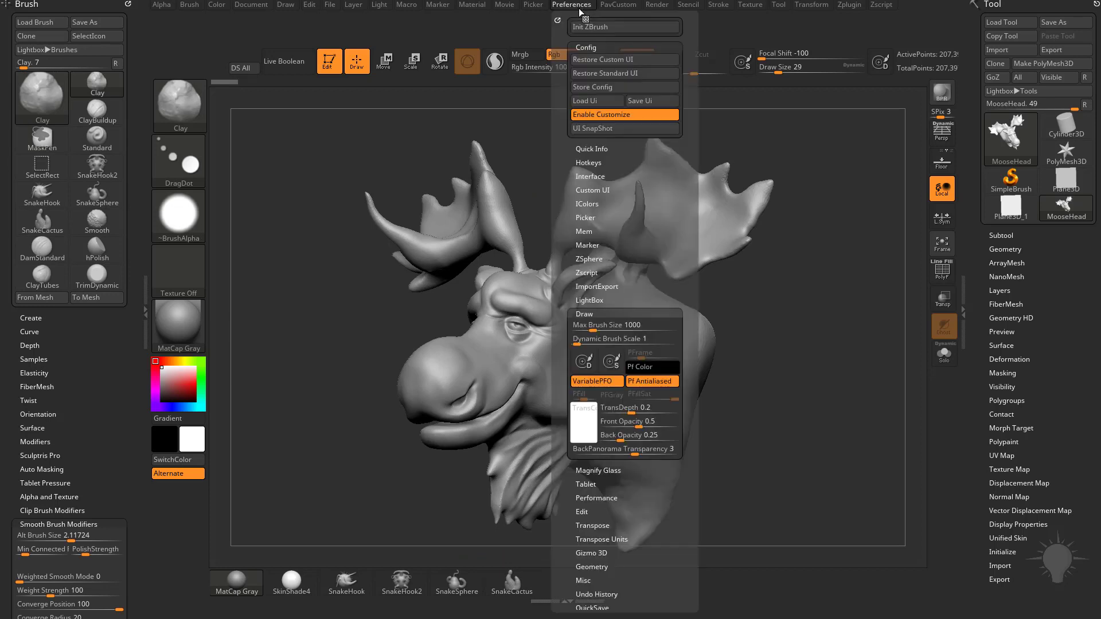
{"action": "left_click", "coordinate": [604, 119]}
{"action": "left_click", "coordinate": [606, 90]}
{"action": "left_click", "coordinate": [631, 272]}
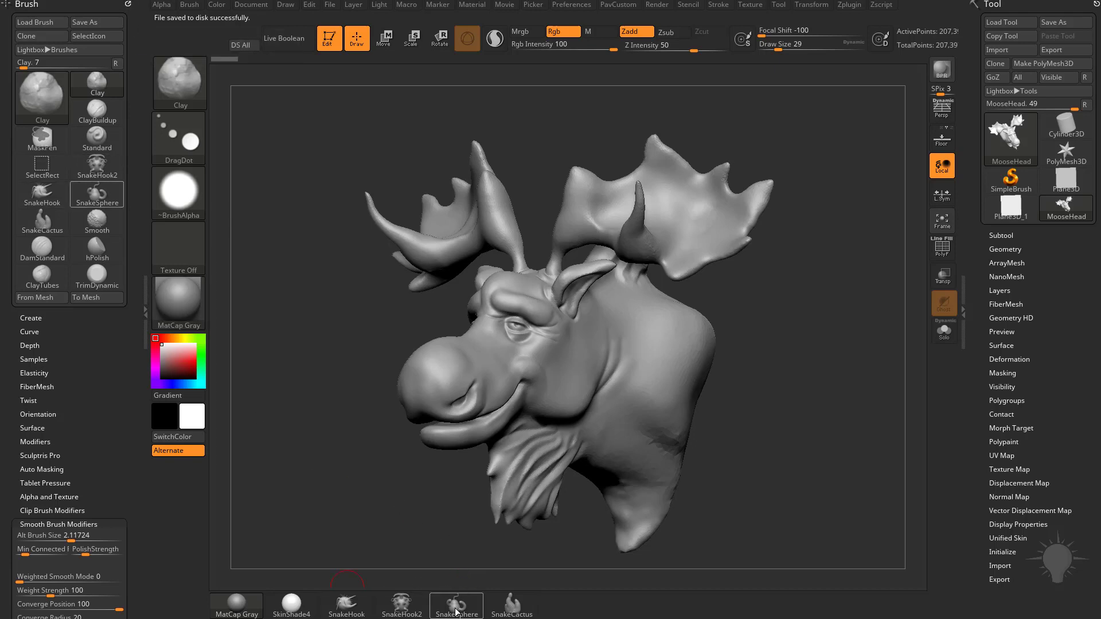
With the SnakeHook brush in Sculptris Pro mode at draw size 59, pull the antler points out into long curved tines
{"action": "left_click", "coordinate": [368, 602]}
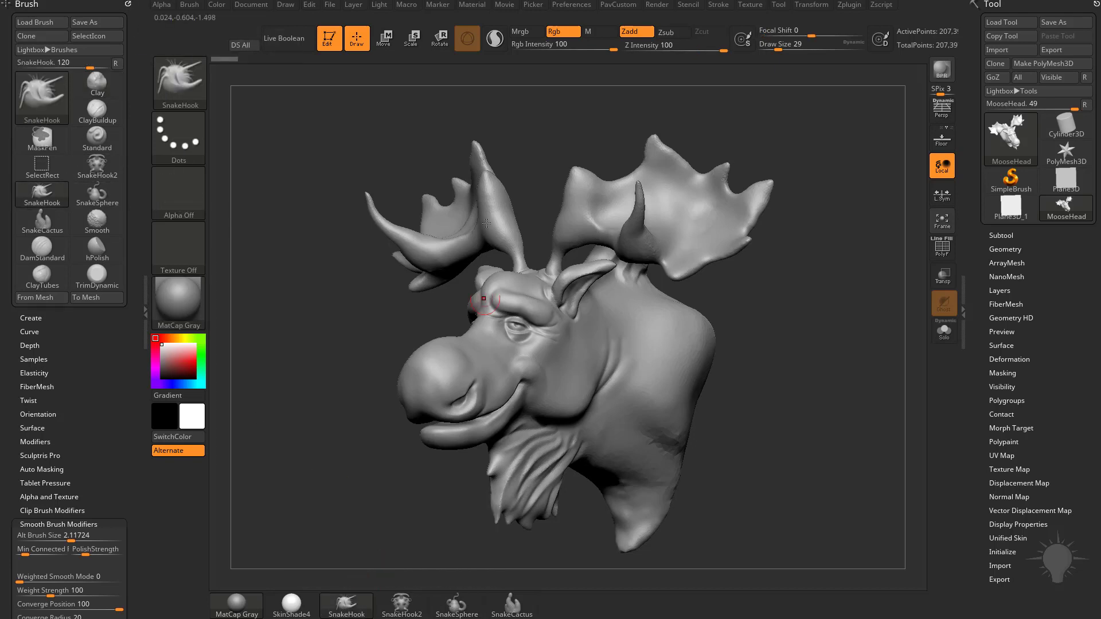
{"action": "left_click", "coordinate": [494, 39]}
{"action": "mouse_move", "coordinate": [843, 247]}
{"action": "left_mouse_down", "text": "alt"}
{"action": "mouse_move", "coordinate": [802, 250]}
{"action": "mouse_move", "coordinate": [826, 250]}
{"action": "left_mouse_up", "text": "alt"}
{"action": "key", "text": "s"}
{"action": "left_click_drag", "start_coordinate": [784, 249], "coordinate": [758, 250]}
{"action": "left_click_drag", "start_coordinate": [697, 231], "coordinate": [745, 240]}
{"action": "left_click_drag", "start_coordinate": [699, 281], "coordinate": [722, 221]}
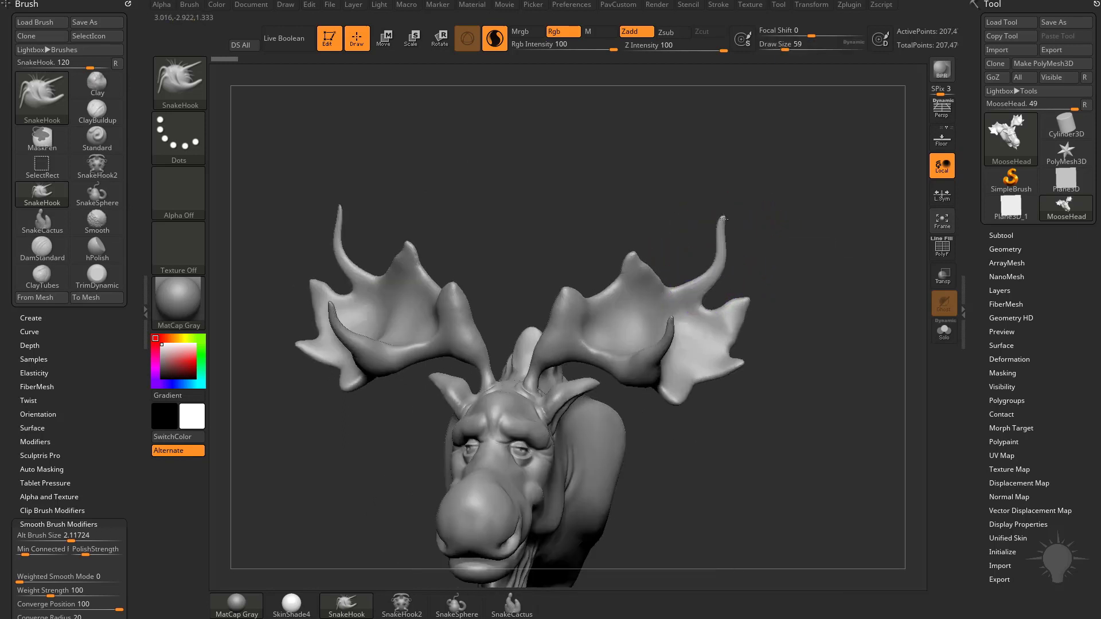
{"action": "left_click_drag", "start_coordinate": [727, 314], "coordinate": [800, 316]}
{"action": "left_click_drag", "start_coordinate": [744, 363], "coordinate": [739, 409]}
{"action": "left_click_drag", "start_coordinate": [671, 396], "coordinate": [711, 443]}
{"action": "left_click_drag", "start_coordinate": [632, 258], "coordinate": [664, 226]}
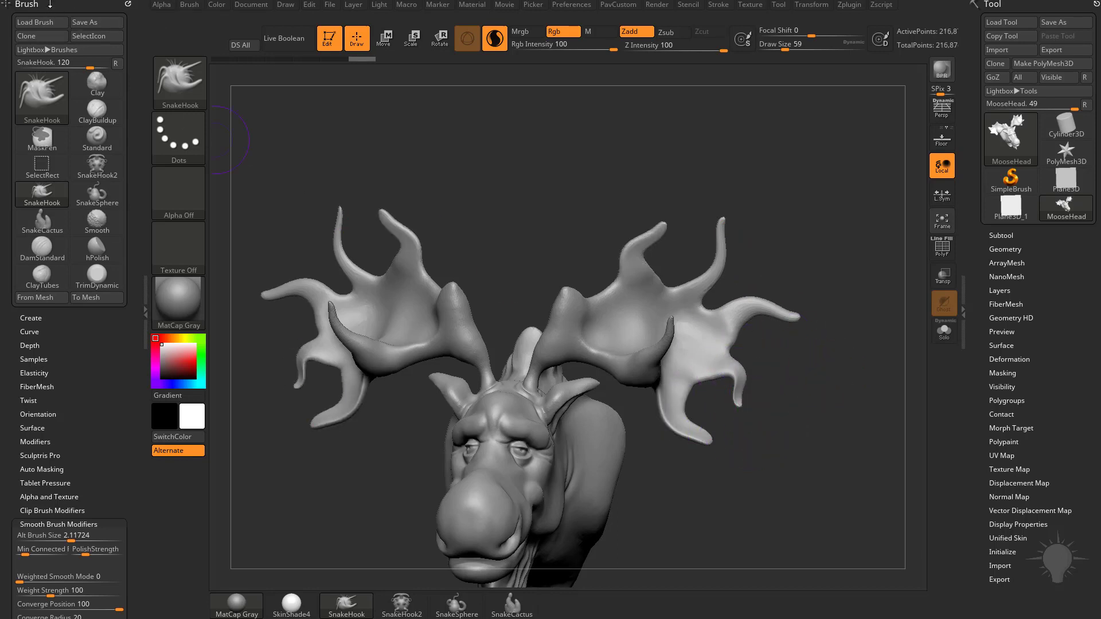
Expand the brush Modifiers in the docked Brush palette and bring the SnakeHook settings into view
{"action": "left_click", "coordinate": [43, 441], "text": "shift"}
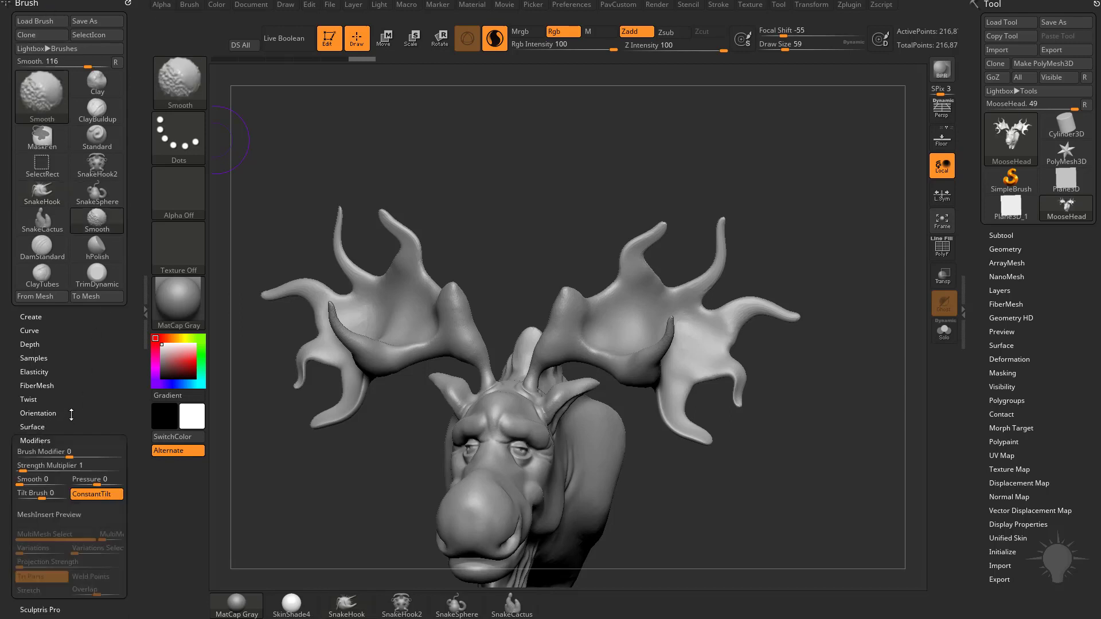
{"action": "left_click_drag", "start_coordinate": [73, 373], "coordinate": [74, 224]}
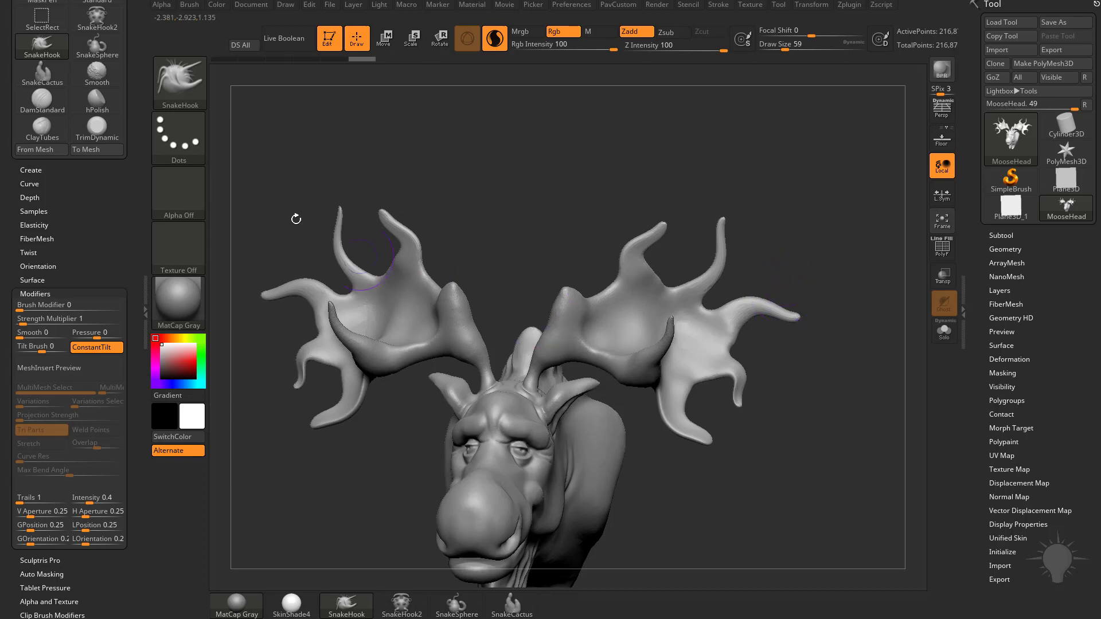
{"action": "left_click_drag", "start_coordinate": [790, 359], "coordinate": [794, 369]}
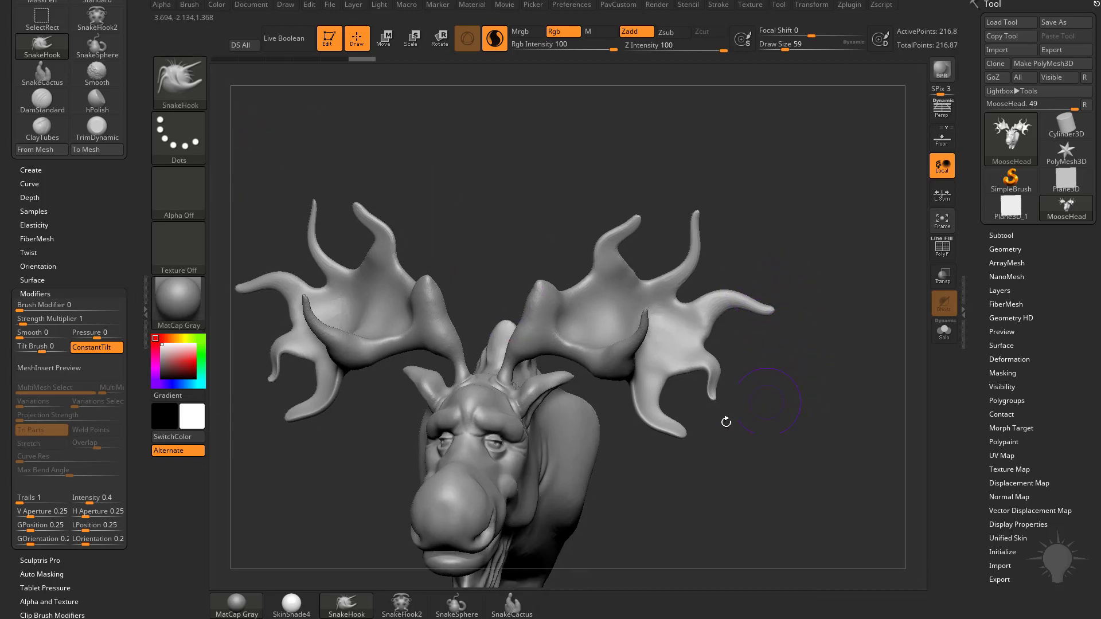
Try pulling a shape out of the antler's palm with the SnakeHook2 brush
{"action": "left_click", "coordinate": [401, 605]}
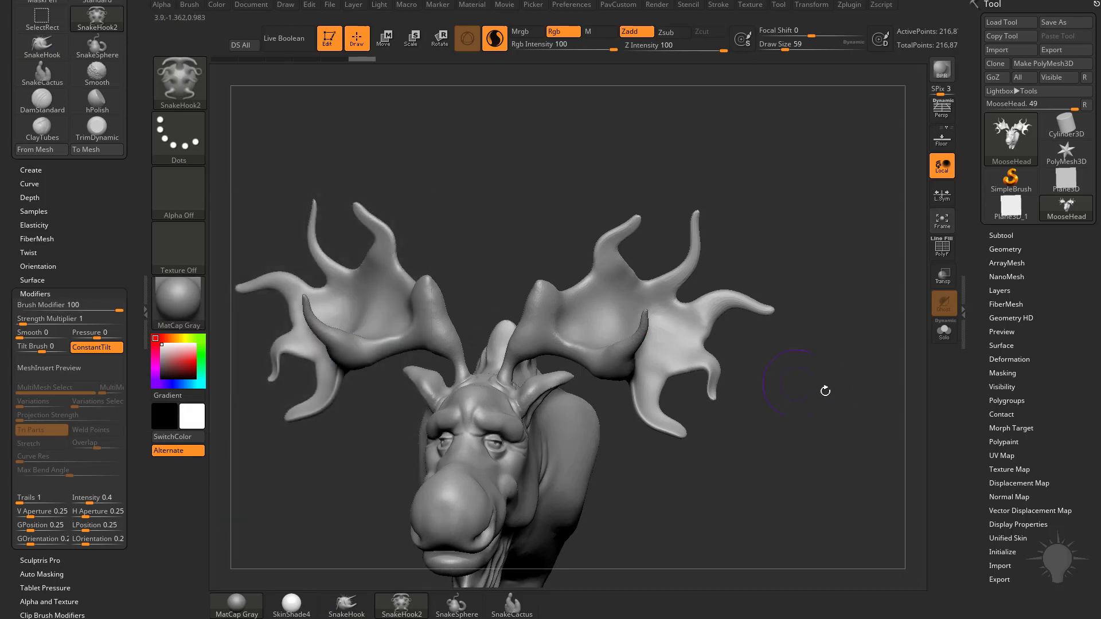
{"action": "left_click_drag", "start_coordinate": [823, 378], "coordinate": [811, 394]}
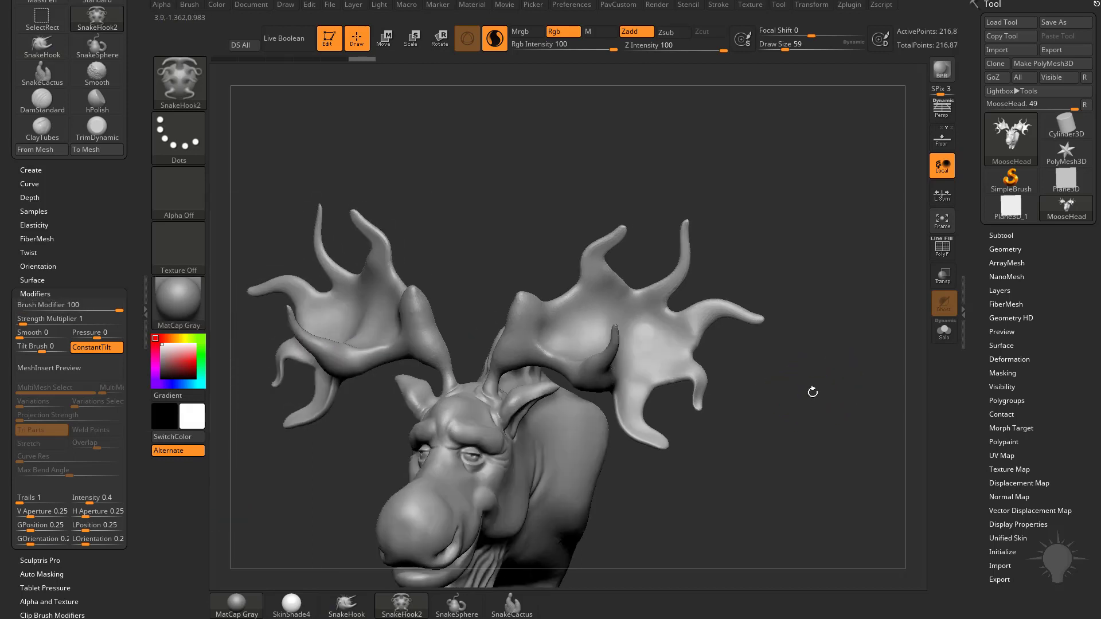
{"action": "left_click_drag", "start_coordinate": [600, 286], "coordinate": [603, 293]}
{"action": "left_click_drag", "start_coordinate": [858, 315], "coordinate": [580, 272], "text": "alt"}
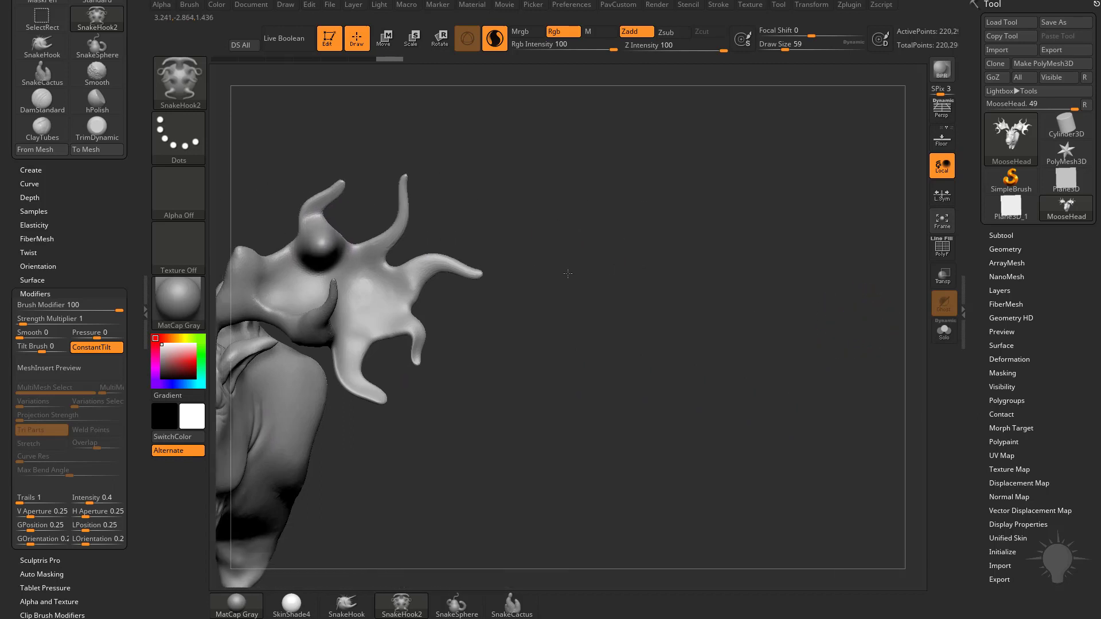
{"action": "mouse_move", "coordinate": [305, 260]}
{"action": "left_mouse_down"}
{"action": "mouse_move", "coordinate": [321, 253]}
{"action": "mouse_move", "coordinate": [319, 233]}
{"action": "left_mouse_up"}
{"action": "mouse_move", "coordinate": [559, 277]}
{"action": "left_mouse_down"}
{"action": "mouse_move", "coordinate": [545, 211]}
{"action": "mouse_move", "coordinate": [521, 209]}
{"action": "mouse_move", "coordinate": [508, 287]}
{"action": "mouse_move", "coordinate": [507, 240]}
{"action": "mouse_move", "coordinate": [799, 322]}
{"action": "mouse_move", "coordinate": [772, 319]}
{"action": "mouse_move", "coordinate": [782, 337]}
{"action": "left_mouse_up"}
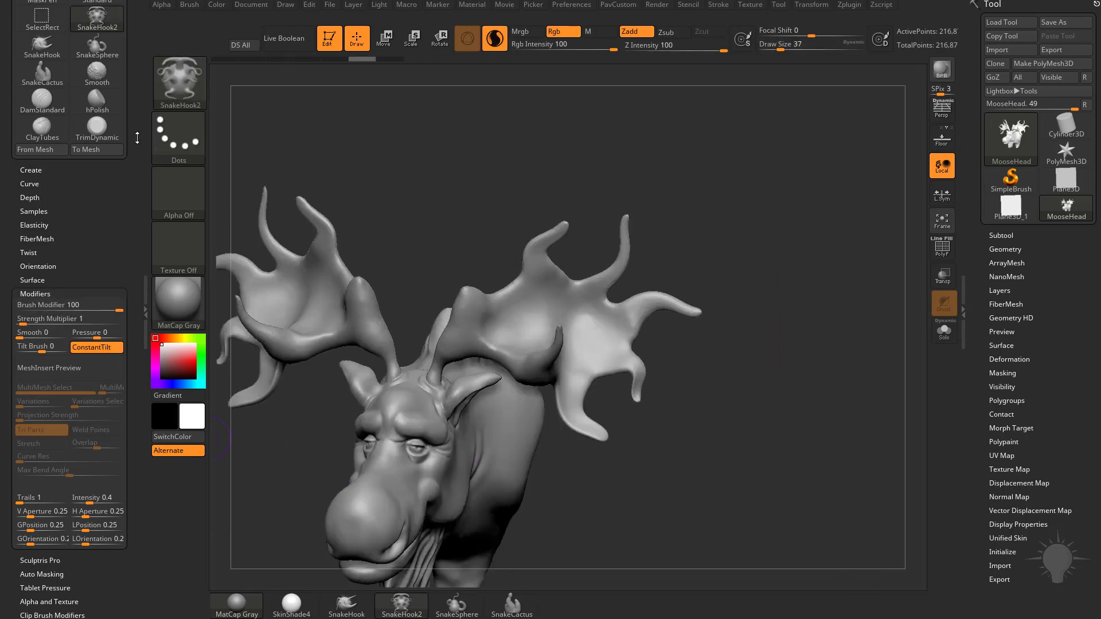
Compare the Brush Modifier setting of SnakeHook and SnakeHook2, ending on the SnakeHook brush
{"action": "left_click", "coordinate": [346, 605]}
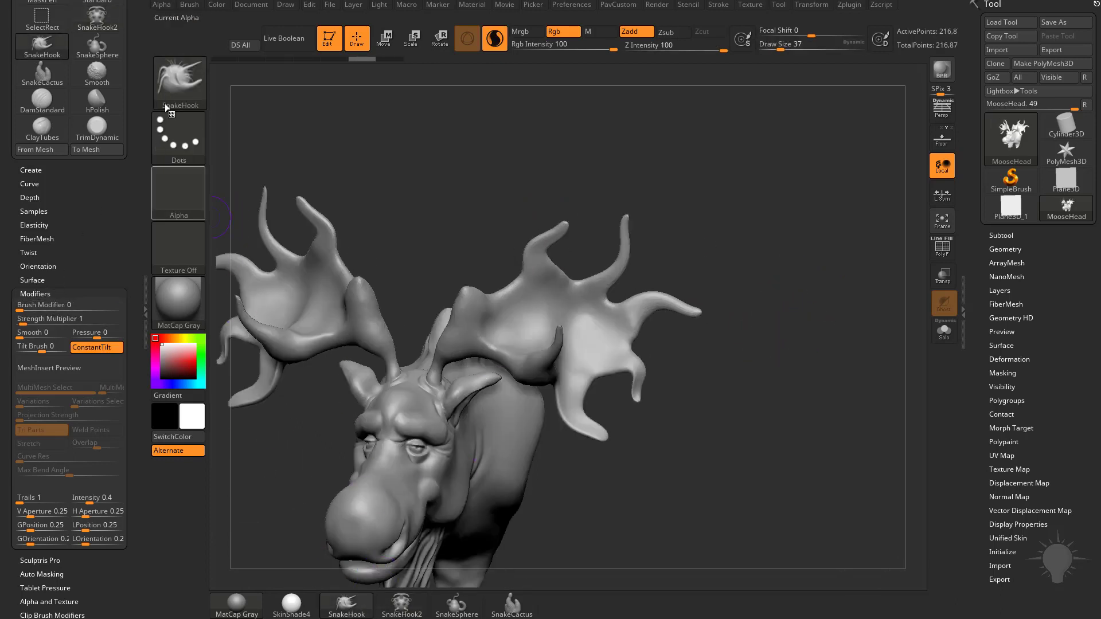
{"action": "left_click", "coordinate": [401, 605]}
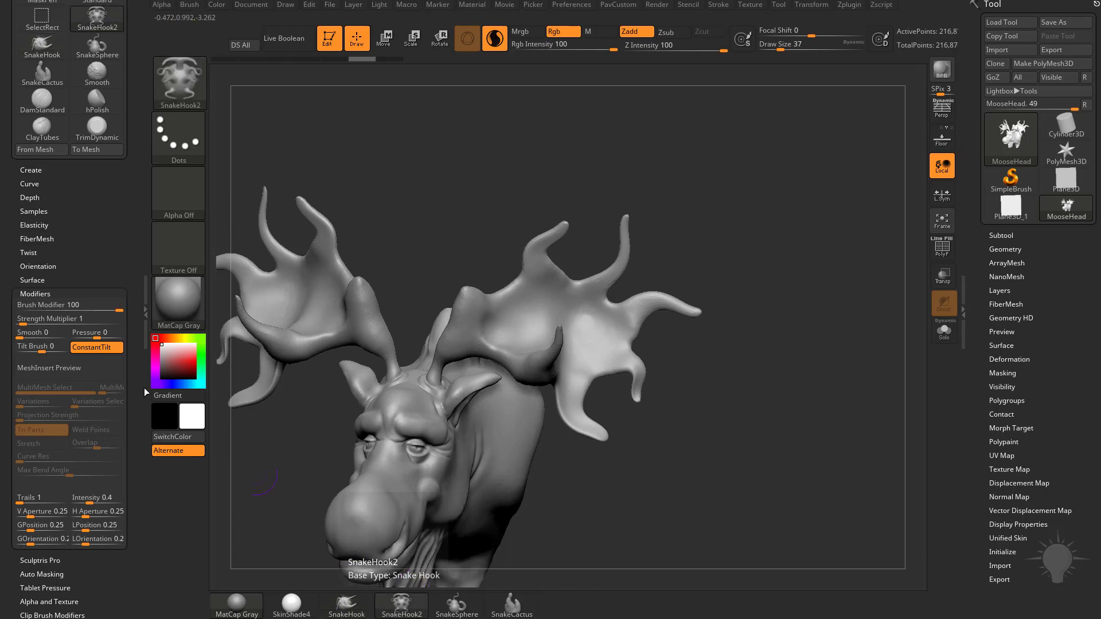
{"action": "left_click", "coordinate": [347, 605]}
{"action": "left_click_drag", "start_coordinate": [724, 263], "coordinate": [705, 304]}
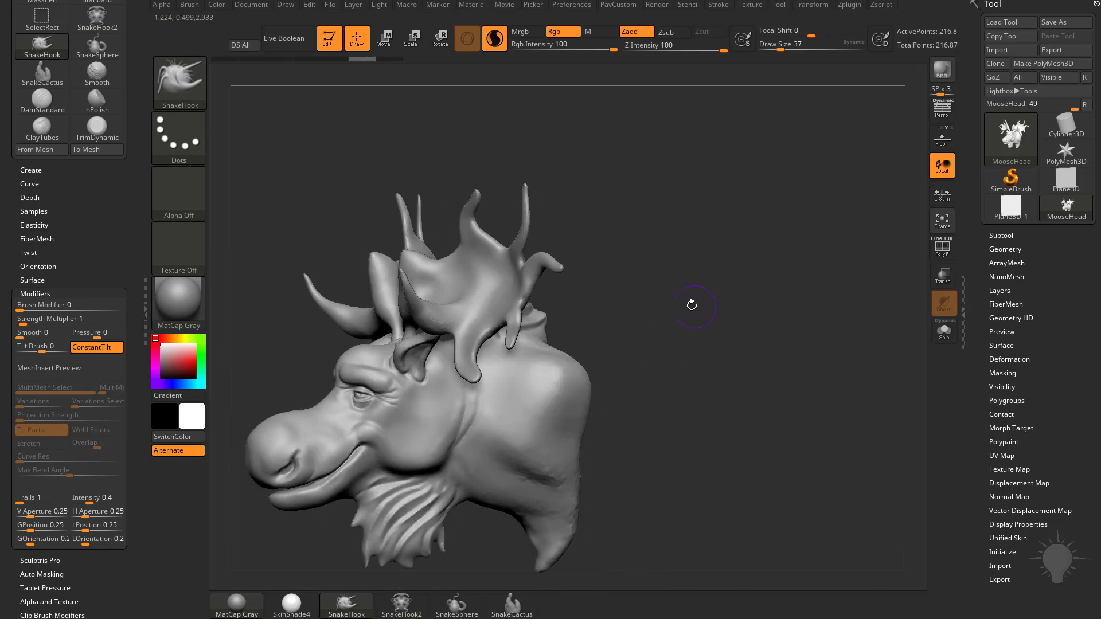
Pull a curved horn out of the moose's shoulder with the SnakeHook brush at draw size 46
{"action": "key", "text": "b"}
{"action": "key", "text": "s"}
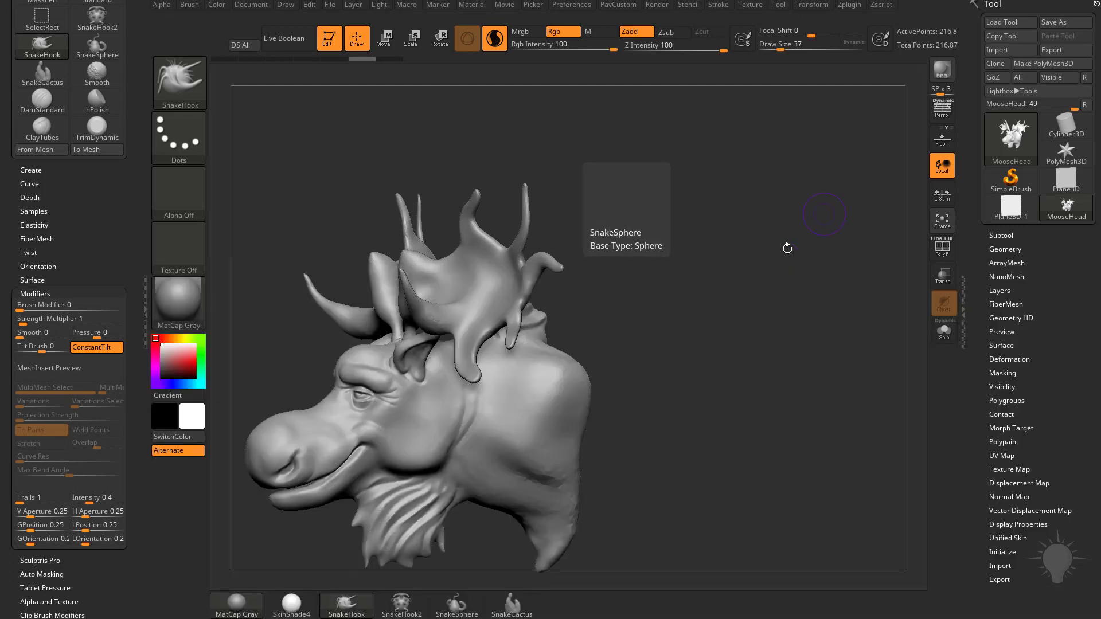
{"action": "mouse_move", "coordinate": [747, 296]}
{"action": "left_mouse_down", "text": "alt"}
{"action": "mouse_move", "coordinate": [729, 309]}
{"action": "mouse_move", "coordinate": [714, 301]}
{"action": "left_mouse_up", "text": "alt"}
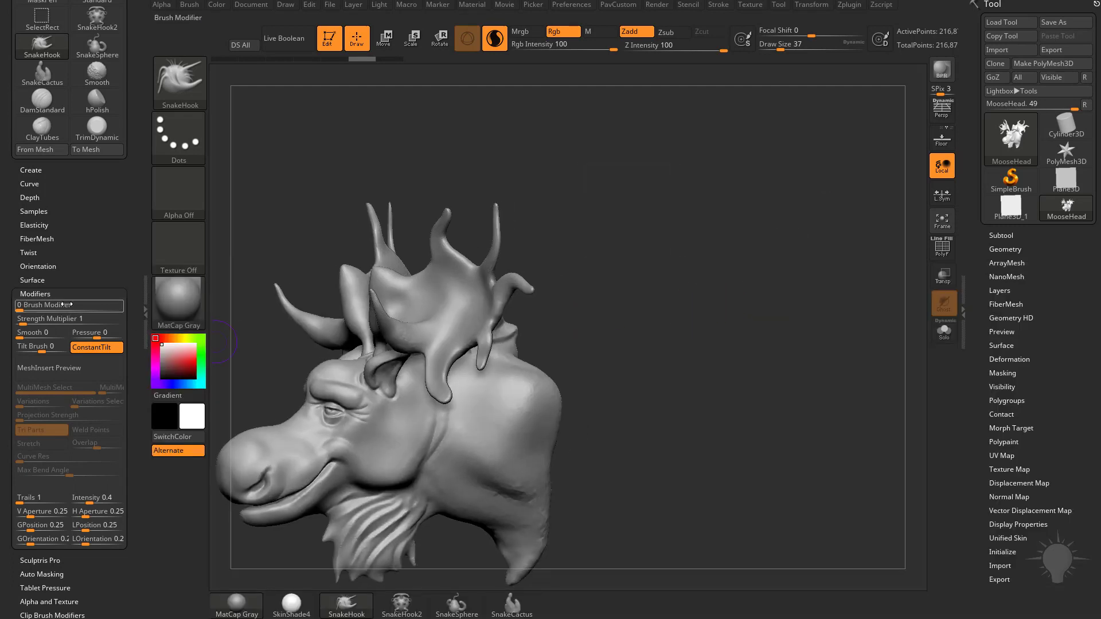
{"action": "mouse_move", "coordinate": [639, 332]}
{"action": "left_mouse_down", "text": "alt"}
{"action": "mouse_move", "coordinate": [646, 361]}
{"action": "mouse_move", "coordinate": [631, 373]}
{"action": "left_mouse_up", "text": "alt"}
{"action": "key", "text": "s"}
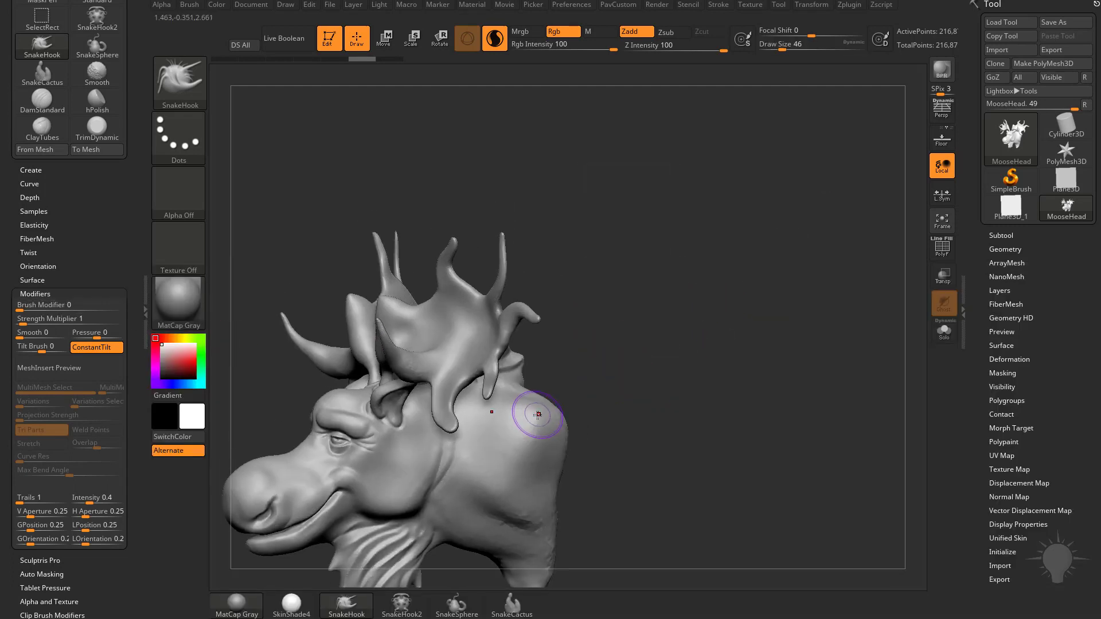
{"action": "mouse_move", "coordinate": [537, 412]}
{"action": "left_mouse_down"}
{"action": "mouse_move", "coordinate": [549, 379]}
{"action": "mouse_move", "coordinate": [573, 401]}
{"action": "mouse_move", "coordinate": [612, 380]}
{"action": "left_mouse_up"}
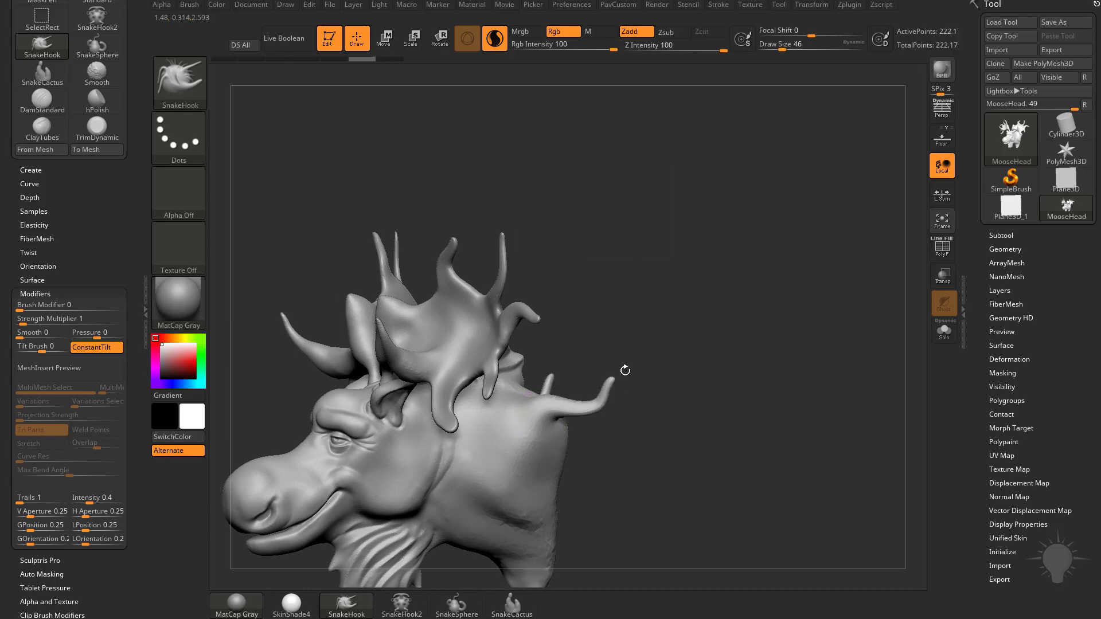
Show the polyframe wireframe on the model and undo the shoulder pull
{"action": "left_click", "coordinate": [941, 253]}
{"action": "left_click_drag", "start_coordinate": [831, 312], "coordinate": [844, 507], "text": "alt"}
{"action": "key", "text": "ctrl+z"}
{"action": "key", "text": "ctrl+z"}
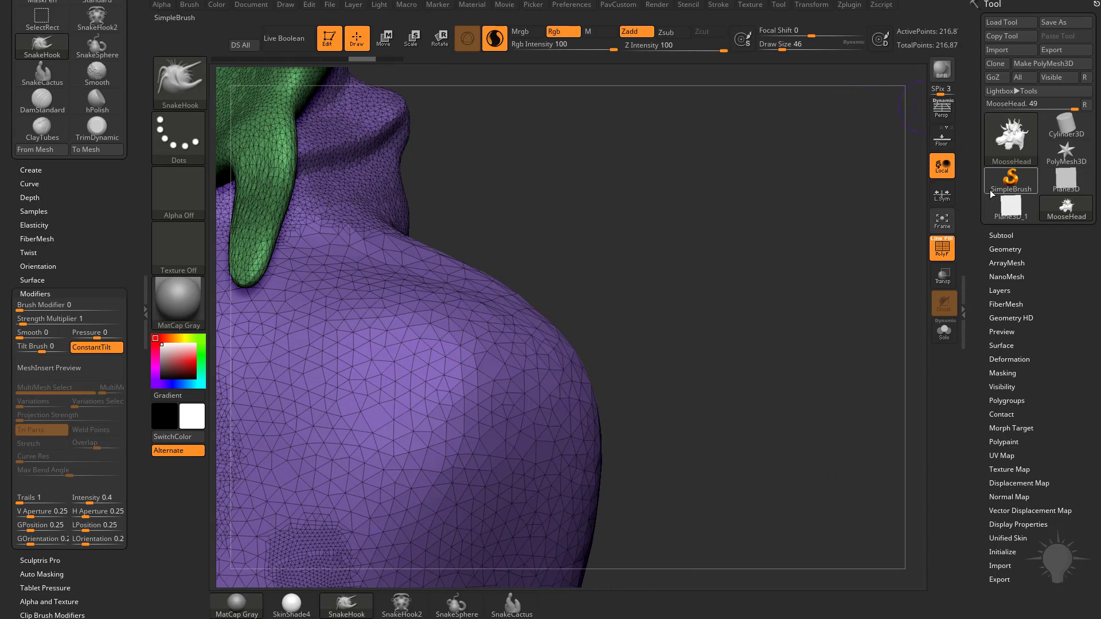
Check the Sculptris Pro stroke options, then try a SnakeHook pull out of the moose's shoulder and undo it
{"action": "left_click", "coordinate": [719, 5]}
{"action": "left_click", "coordinate": [752, 179]}
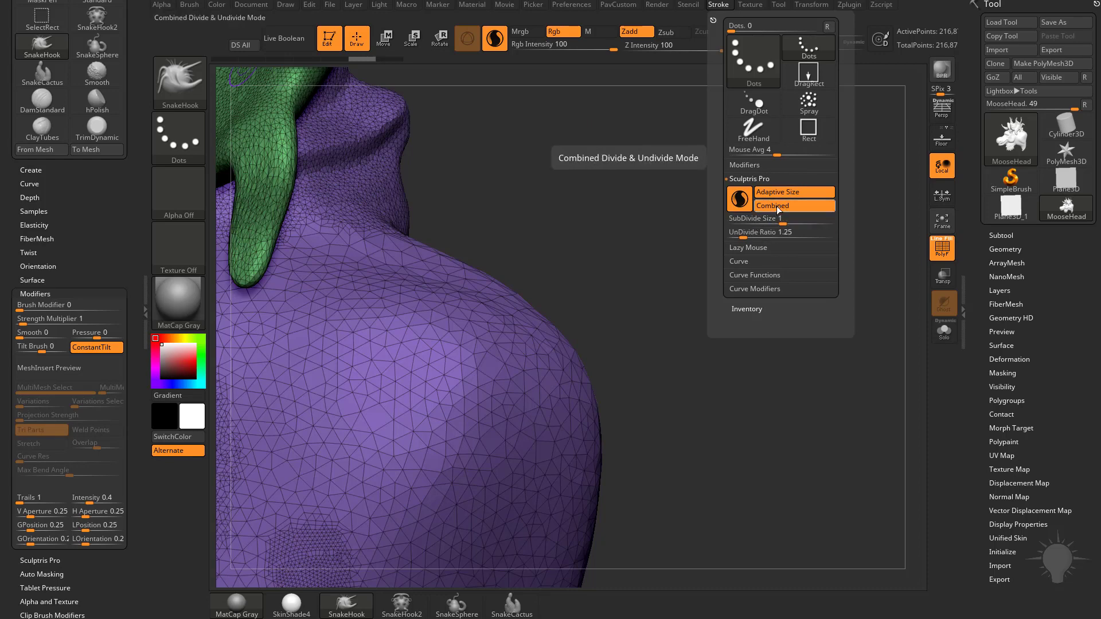
{"action": "left_click_drag", "start_coordinate": [489, 351], "coordinate": [666, 271]}
{"action": "key", "text": "ctrl+z"}
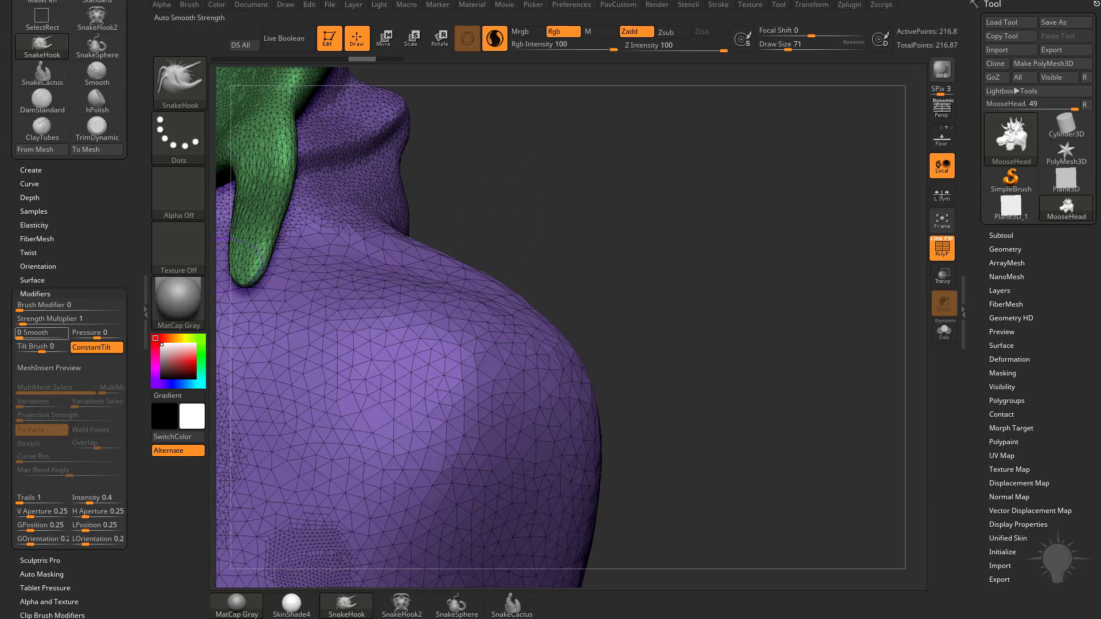
Try pulling a larger horn out of the moose's shoulder with the SnakeHook brush, raising the draw size to 90, and undo it
{"action": "left_click_drag", "start_coordinate": [630, 344], "coordinate": [612, 323]}
{"action": "key", "text": "s"}
{"action": "left_click", "coordinate": [611, 326]}
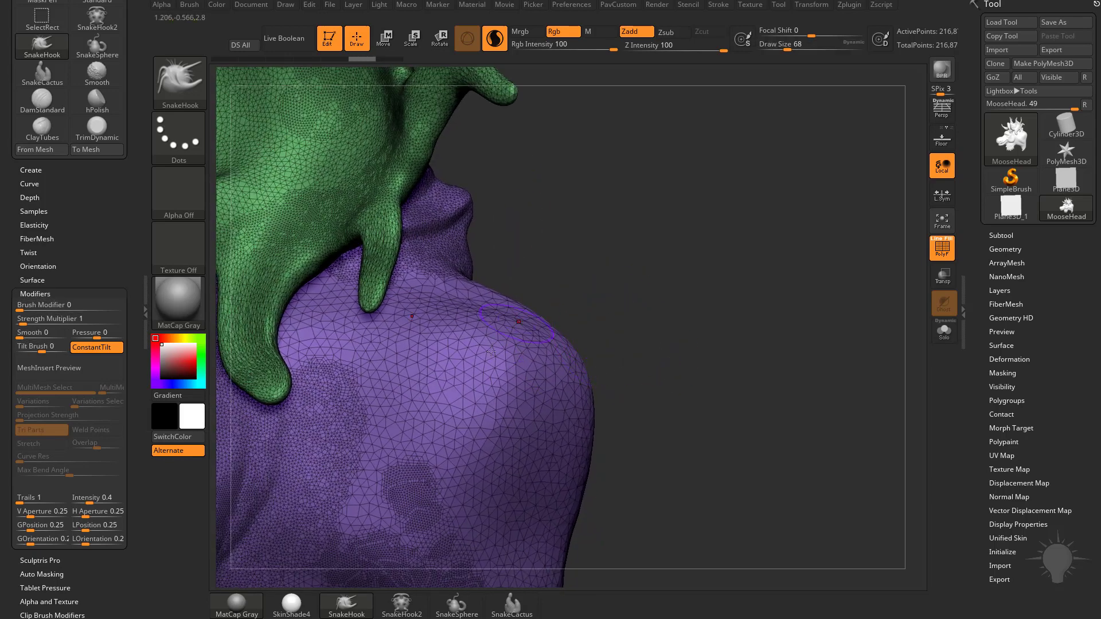
{"action": "key", "text": "s"}
{"action": "mouse_move", "coordinate": [504, 358]}
{"action": "left_mouse_down"}
{"action": "mouse_move", "coordinate": [590, 304]}
{"action": "mouse_move", "coordinate": [645, 204]}
{"action": "left_mouse_up"}
{"action": "mouse_move", "coordinate": [694, 247]}
{"action": "left_mouse_down"}
{"action": "mouse_move", "coordinate": [717, 270]}
{"action": "mouse_move", "coordinate": [574, 269]}
{"action": "mouse_move", "coordinate": [682, 273]}
{"action": "left_mouse_up"}
{"action": "key", "text": "ctrl+z"}
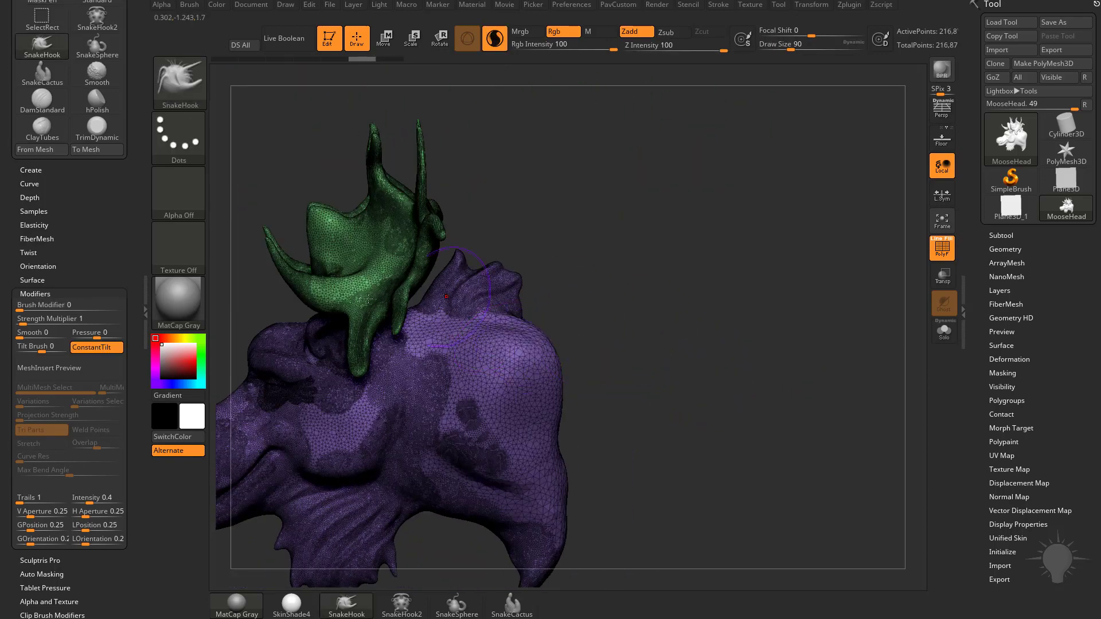
Set SnakeHook's Brush Modifier to 100, try pulling a form out of the shoulder at draw size 90, and undo it
{"action": "left_click", "coordinate": [38, 305]}
{"action": "left_click_drag", "start_coordinate": [109, 304], "coordinate": [132, 305]}
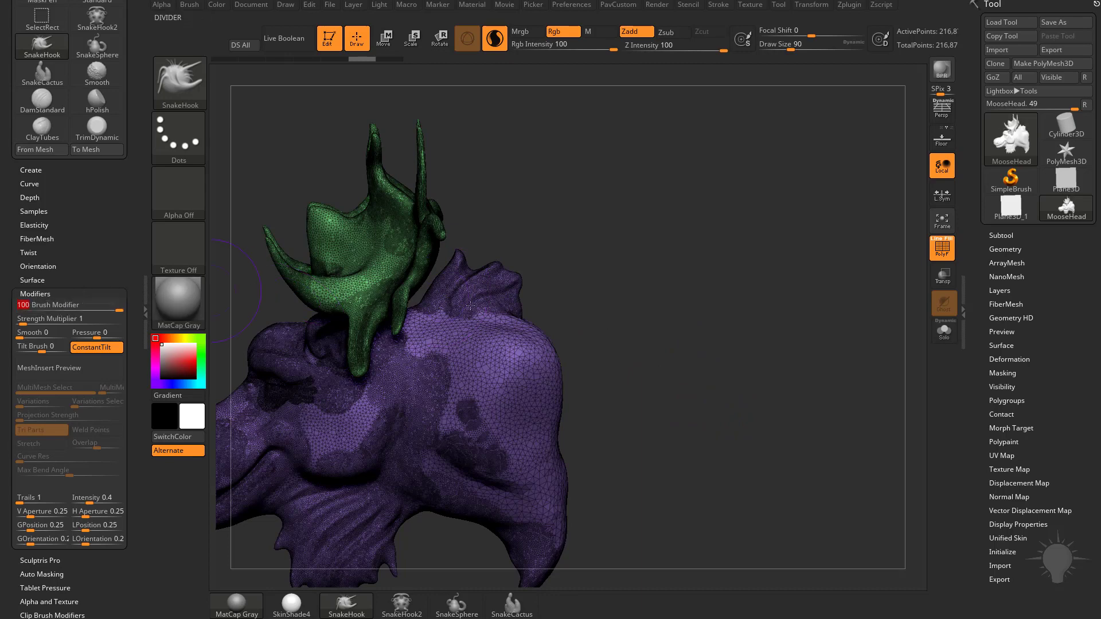
{"action": "left_click_drag", "start_coordinate": [517, 355], "coordinate": [511, 348]}
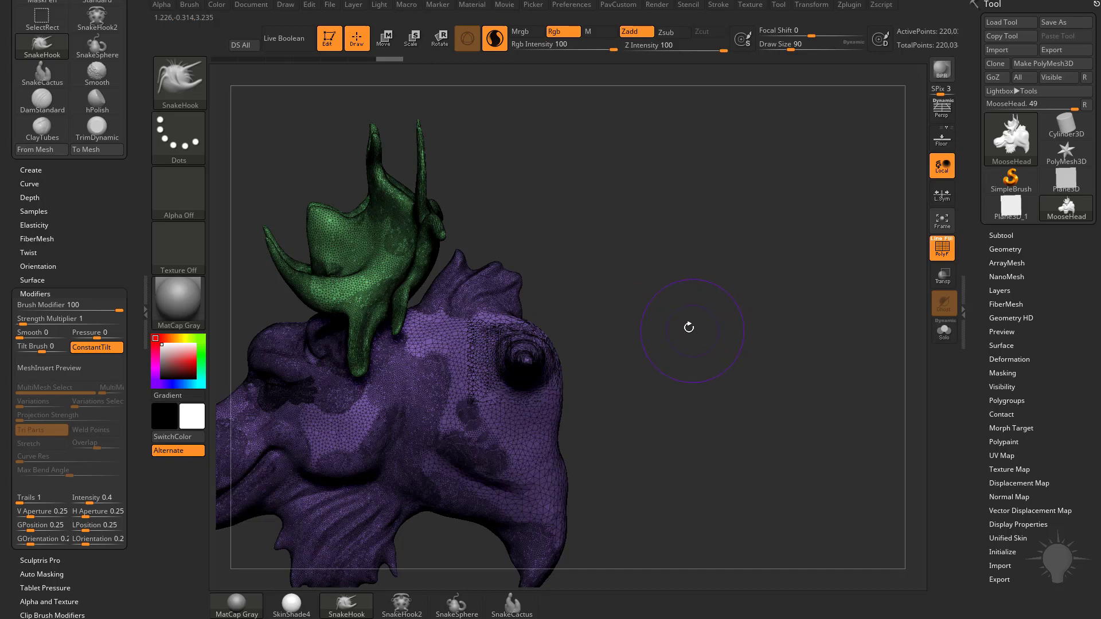
{"action": "mouse_move", "coordinate": [688, 327]}
{"action": "left_mouse_down"}
{"action": "mouse_move", "coordinate": [653, 332]}
{"action": "mouse_move", "coordinate": [699, 339]}
{"action": "left_mouse_up"}
{"action": "key", "text": "ctrl+z"}
Set SnakeHook's Brush Modifier to 44, try another pull out of the shoulder, inspect it and undo it
{"action": "left_click_drag", "start_coordinate": [113, 306], "coordinate": [64, 306]}
{"action": "key", "text": "Return"}
{"action": "mouse_move", "coordinate": [510, 365]}
{"action": "left_mouse_down"}
{"action": "mouse_move", "coordinate": [533, 335]}
{"action": "mouse_move", "coordinate": [531, 355]}
{"action": "mouse_move", "coordinate": [559, 346]}
{"action": "mouse_move", "coordinate": [529, 362]}
{"action": "left_mouse_up"}
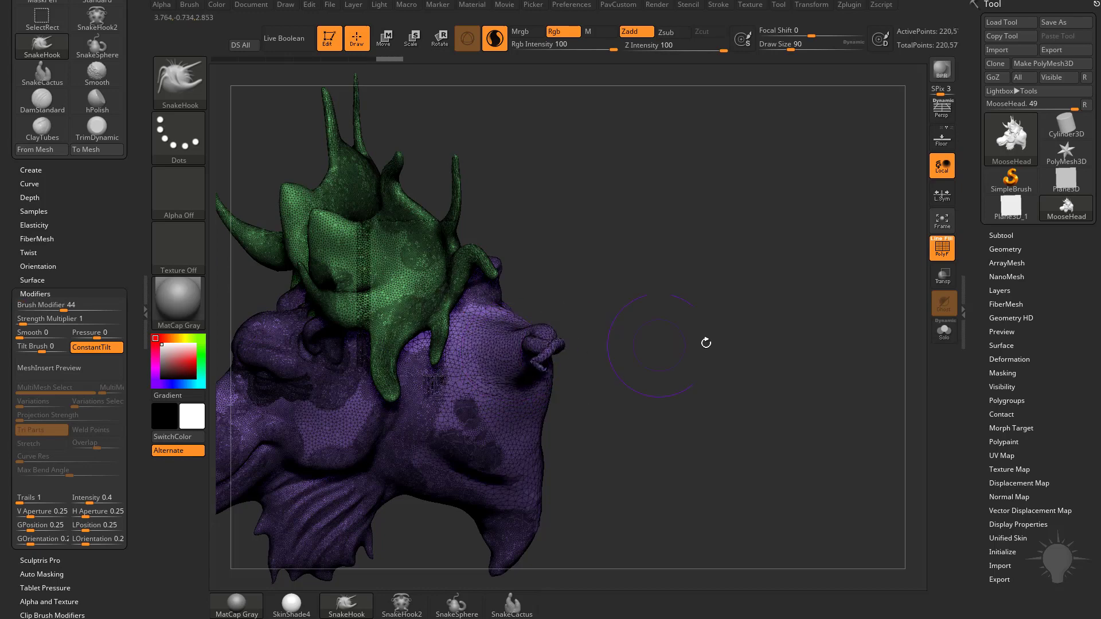
{"action": "mouse_move", "coordinate": [700, 342]}
{"action": "left_mouse_down"}
{"action": "mouse_move", "coordinate": [711, 323]}
{"action": "mouse_move", "coordinate": [595, 362]}
{"action": "left_mouse_up"}
{"action": "left_click_drag", "start_coordinate": [662, 351], "coordinate": [730, 364]}
{"action": "key", "text": "ctrl+z"}
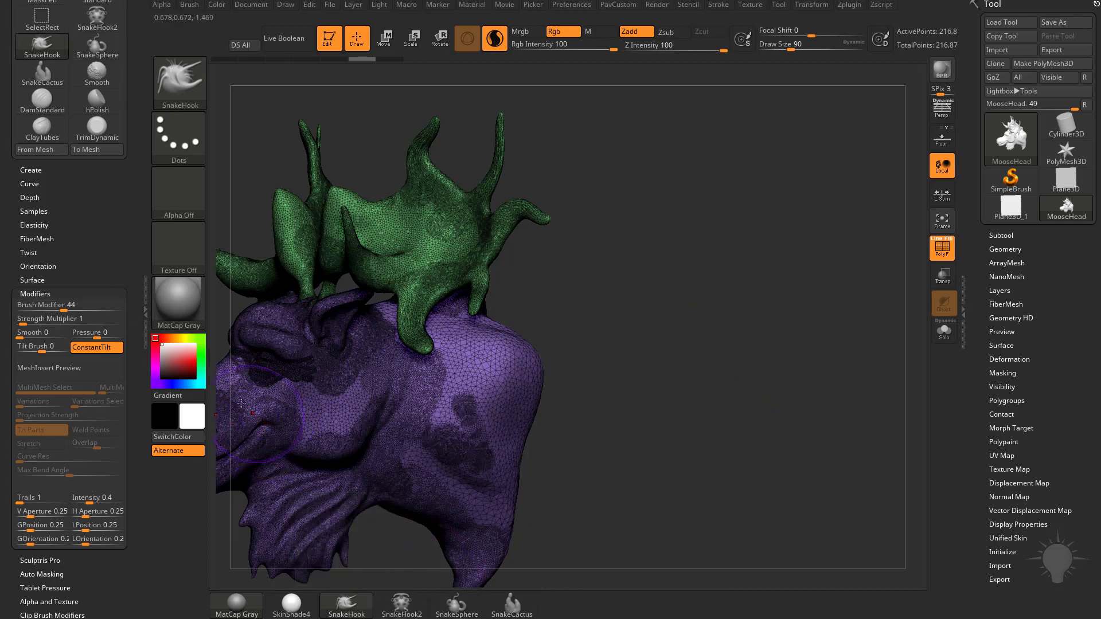
Set SnakeHook's Brush Modifier to 100 and switch to the SnakeSphere brush with the polyframe wireframe hidden
{"action": "mouse_move", "coordinate": [63, 306]}
{"action": "left_mouse_down"}
{"action": "mouse_move", "coordinate": [13, 305]}
{"action": "mouse_move", "coordinate": [119, 304]}
{"action": "mouse_move", "coordinate": [234, 396]}
{"action": "left_mouse_up"}
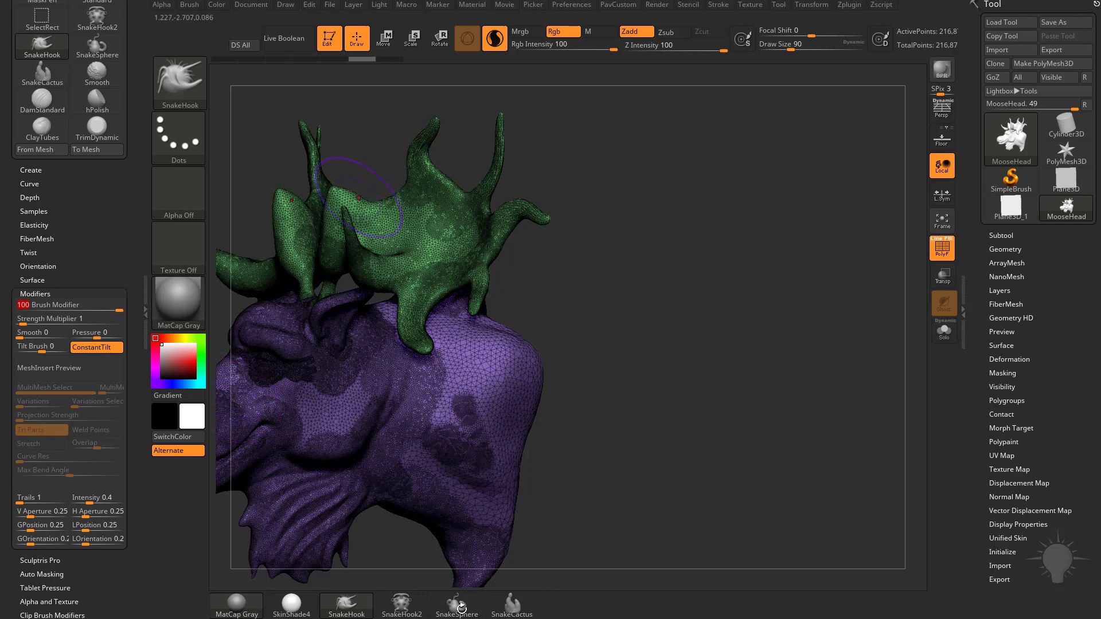
{"action": "left_click", "coordinate": [518, 612]}
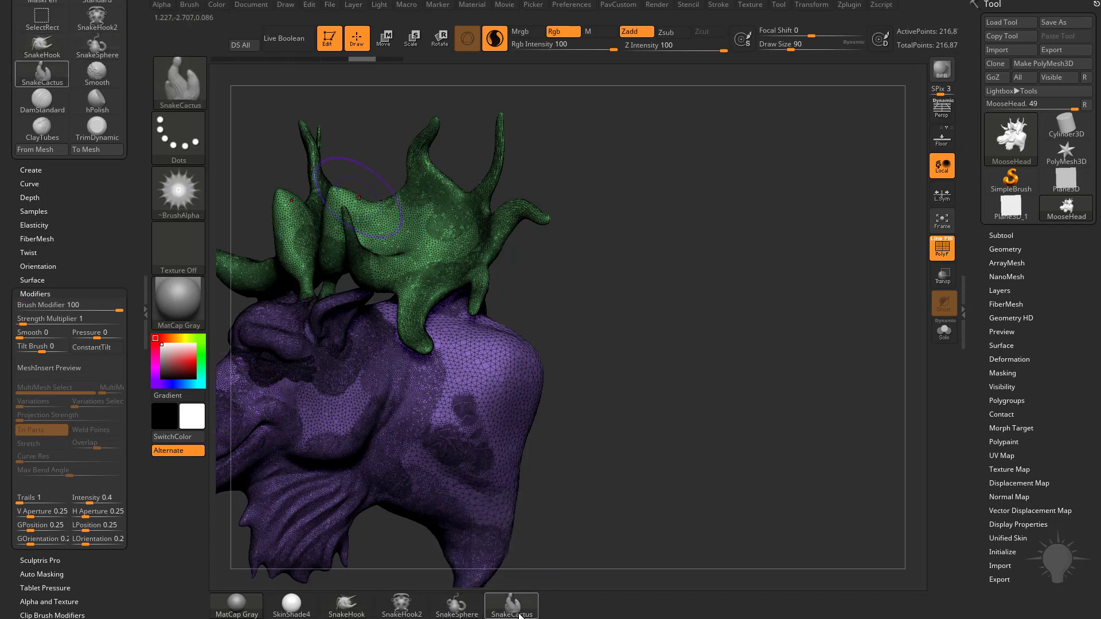
{"action": "left_click", "coordinate": [457, 606]}
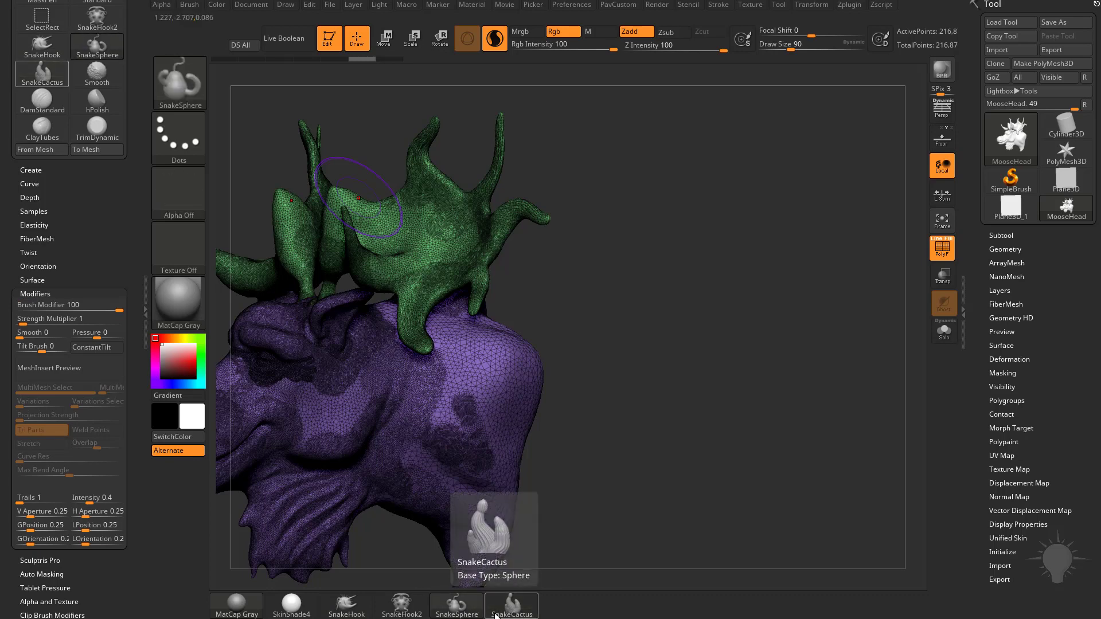
{"action": "left_click_drag", "start_coordinate": [602, 345], "coordinate": [573, 376]}
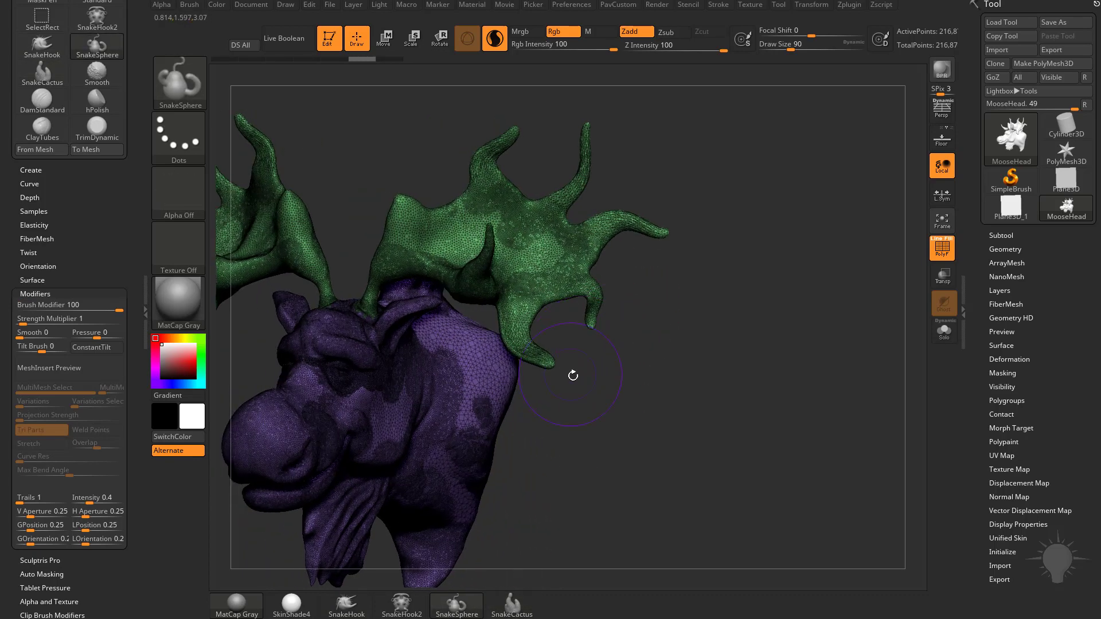
{"action": "left_click", "coordinate": [933, 256]}
Try a first SnakeSphere pull out of the moose's body and undo it
{"action": "left_click_drag", "start_coordinate": [801, 295], "coordinate": [527, 340]}
{"action": "left_click", "coordinate": [518, 348]}
{"action": "left_click_drag", "start_coordinate": [679, 340], "coordinate": [539, 381]}
{"action": "left_click_drag", "start_coordinate": [417, 490], "coordinate": [570, 374]}
{"action": "key", "text": "ctrl+z"}
{"action": "left_click_drag", "start_coordinate": [707, 346], "coordinate": [665, 349]}
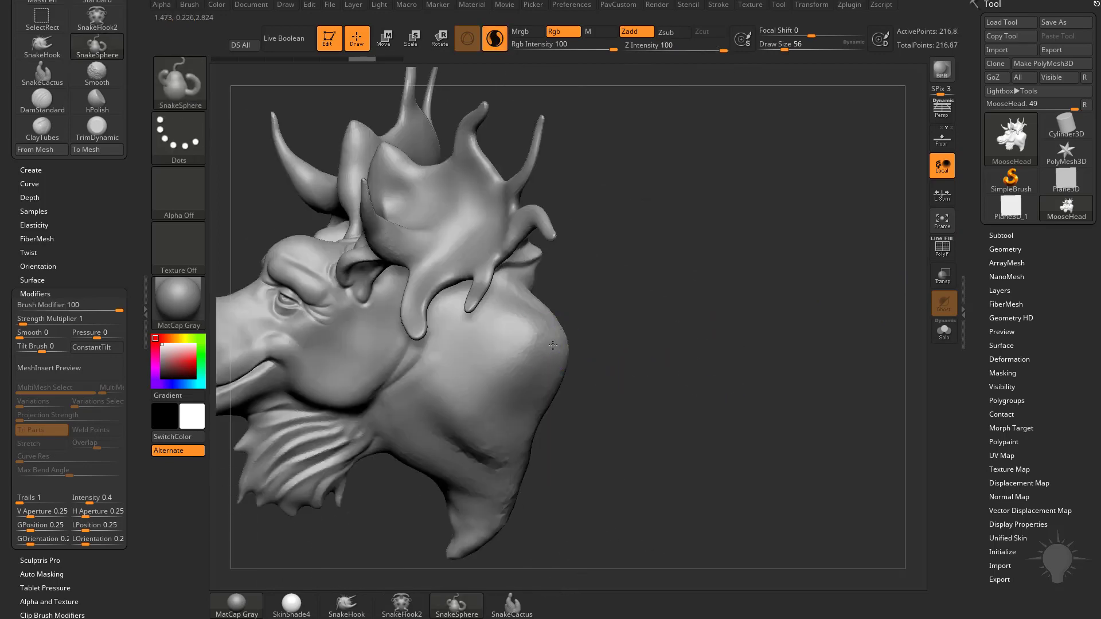
Try several SnakeSphere pulls out of the shoulder at draw size 56, then undo them all
{"action": "left_click_drag", "start_coordinate": [554, 347], "coordinate": [686, 394]}
{"action": "left_click_drag", "start_coordinate": [731, 301], "coordinate": [643, 357]}
{"action": "left_click_drag", "start_coordinate": [529, 330], "coordinate": [468, 446]}
{"action": "mouse_move", "coordinate": [720, 393]}
{"action": "left_mouse_down"}
{"action": "mouse_move", "coordinate": [737, 305]}
{"action": "mouse_move", "coordinate": [795, 329]}
{"action": "left_mouse_up"}
{"action": "key", "text": "ctrl+z"}
{"action": "key", "text": "ctrl+z"}
{"action": "key", "text": "ctrl+z"}
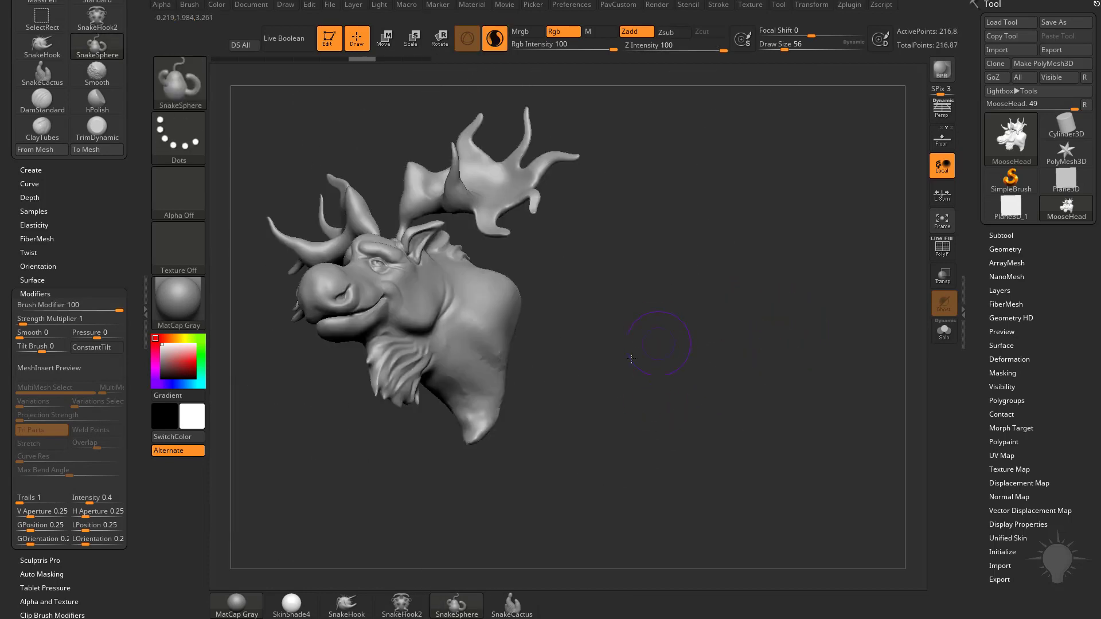
Pull a rounded ball out of the moose's shoulder with the SnakeSphere brush at draw size 65
{"action": "left_click_drag", "start_coordinate": [628, 361], "coordinate": [690, 358]}
{"action": "key", "text": "s"}
{"action": "left_click_drag", "start_coordinate": [504, 300], "coordinate": [477, 311]}
{"action": "left_click_drag", "start_coordinate": [423, 462], "coordinate": [539, 395]}
{"action": "key", "text": "s"}
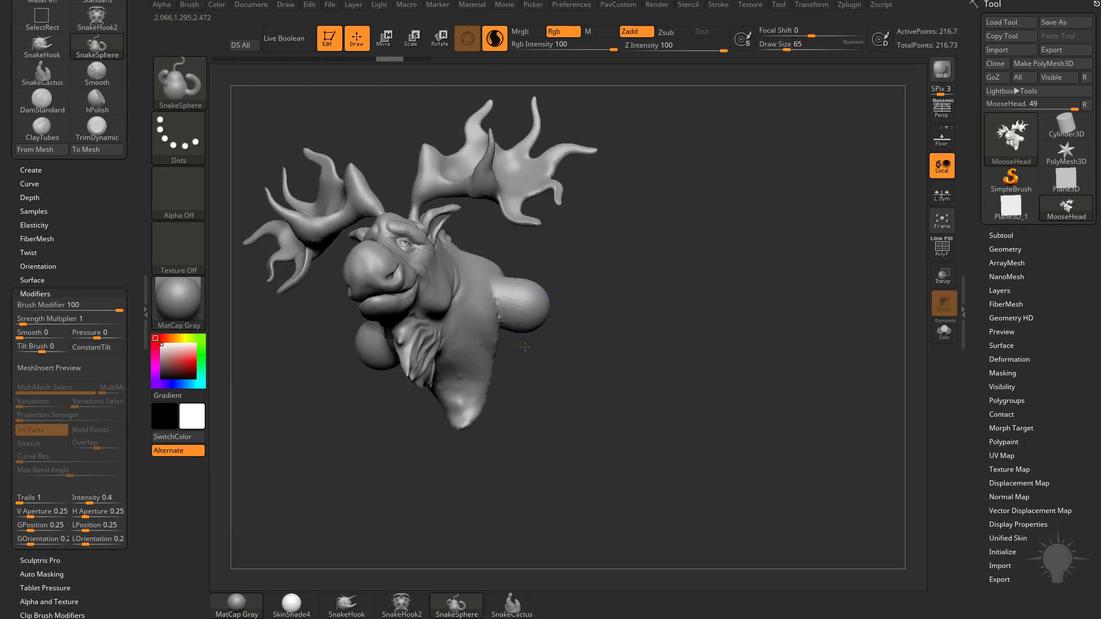
Try pulling a leg out of the shoulder ball with SnakeSphere at Brush Modifier 100, and undo the attempts
{"action": "left_click_drag", "start_coordinate": [524, 349], "coordinate": [533, 484]}
{"action": "mouse_move", "coordinate": [696, 427]}
{"action": "left_mouse_down"}
{"action": "mouse_move", "coordinate": [613, 402]}
{"action": "mouse_move", "coordinate": [632, 383]}
{"action": "left_mouse_up"}
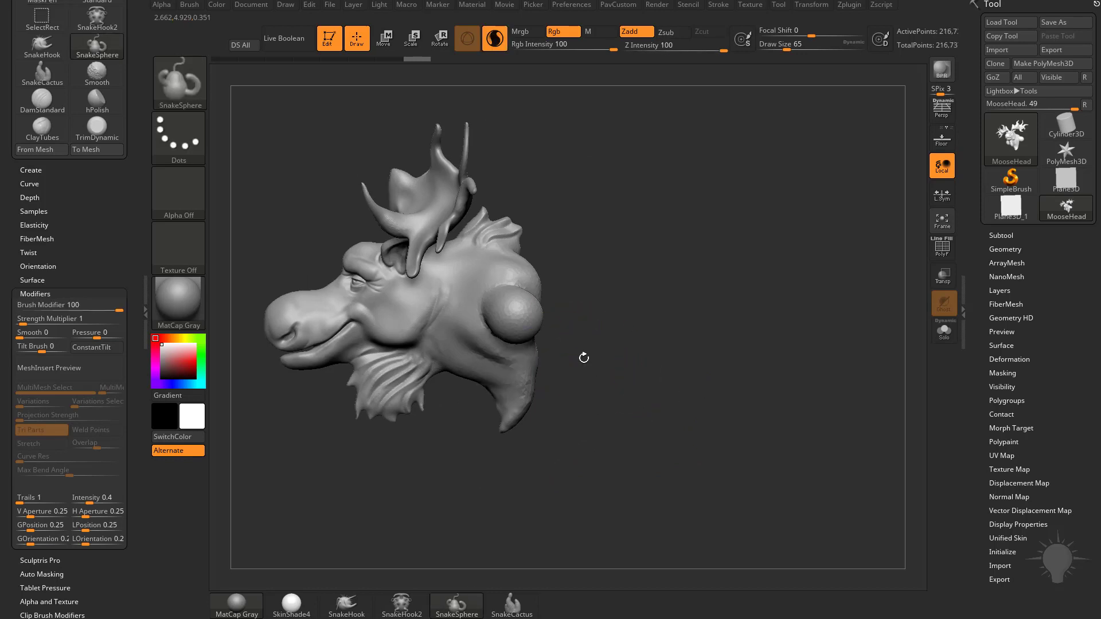
{"action": "key", "text": "ctrl+z"}
{"action": "left_click_drag", "start_coordinate": [508, 369], "coordinate": [332, 470]}
{"action": "left_click_drag", "start_coordinate": [627, 393], "coordinate": [683, 393]}
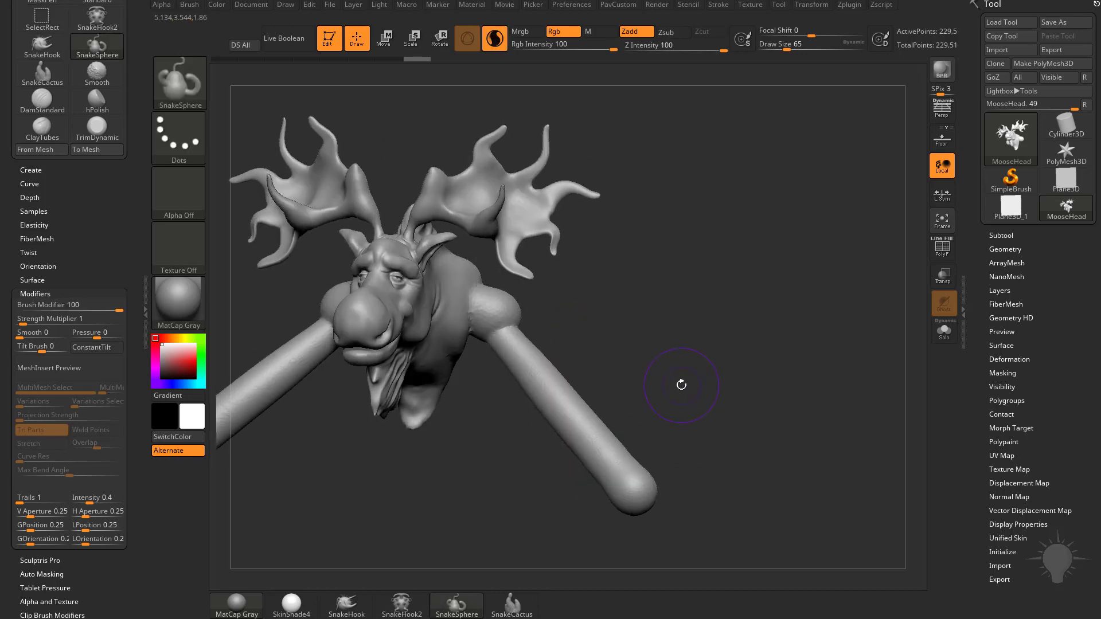
{"action": "key", "text": "ctrl+z"}
{"action": "key", "text": "ctrl+z"}
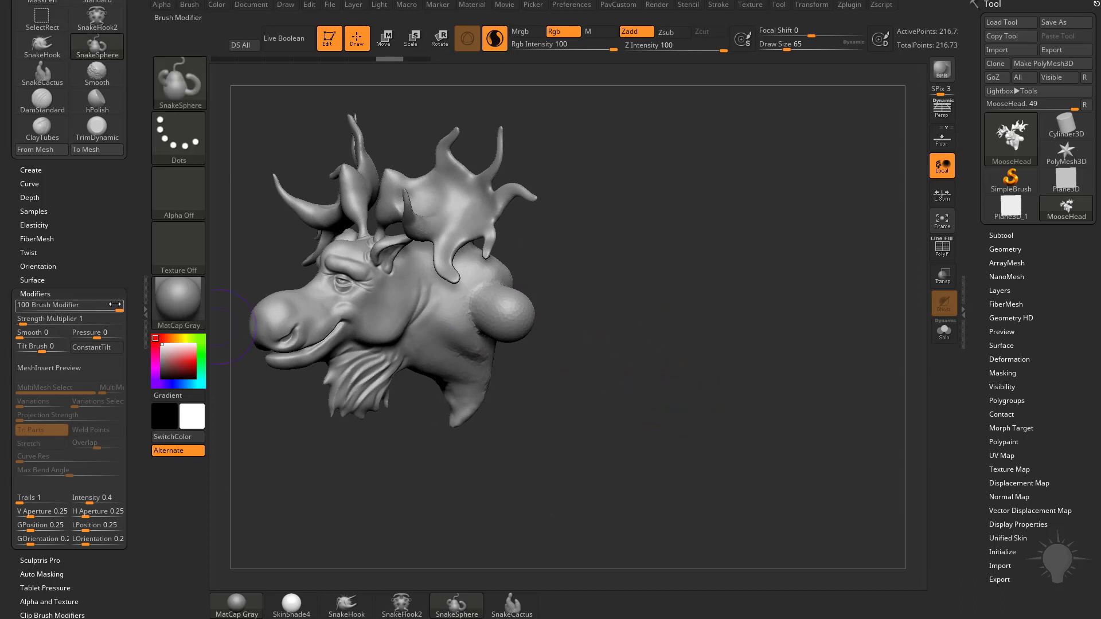
Set SnakeSphere's Brush Modifier to 47, try pulling a leg down from the shoulder ball, and undo it
{"action": "left_click_drag", "start_coordinate": [114, 304], "coordinate": [65, 309]}
{"action": "left_click_drag", "start_coordinate": [645, 342], "coordinate": [619, 336]}
{"action": "left_click_drag", "start_coordinate": [505, 337], "coordinate": [480, 513]}
{"action": "left_click_drag", "start_coordinate": [607, 396], "coordinate": [641, 396]}
{"action": "key", "text": "ctrl+z"}
{"action": "key", "text": "ctrl+z"}
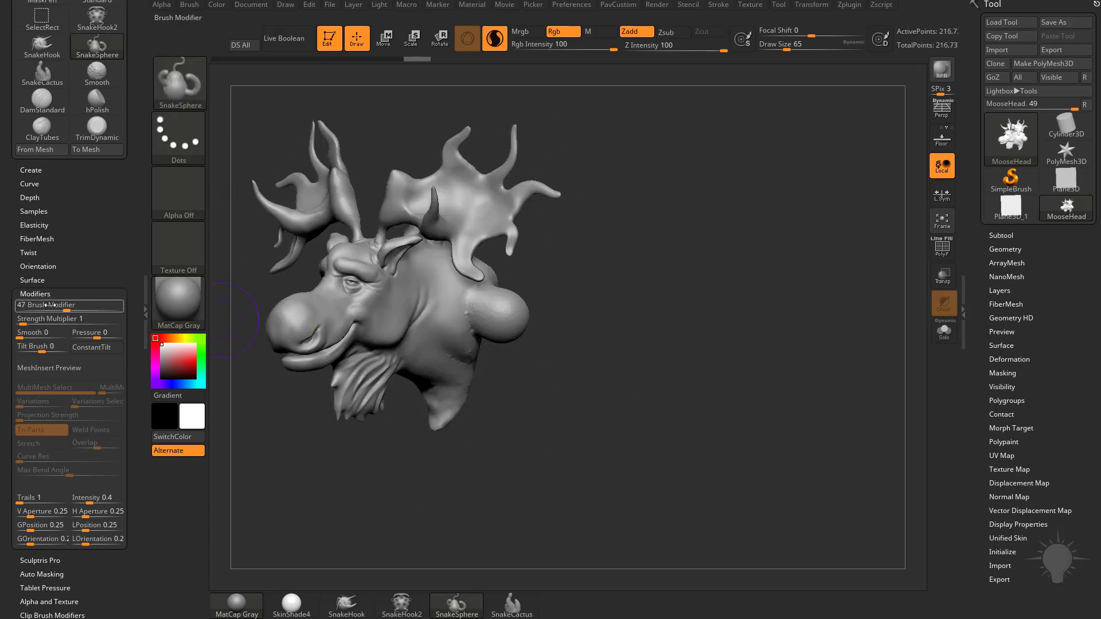
Set SnakeSphere's Brush Modifier to 0 and pull the front leg down out of the shoulder ball
{"action": "left_click_drag", "start_coordinate": [52, 305], "coordinate": [17, 306]}
{"action": "mouse_move", "coordinate": [608, 366]}
{"action": "left_mouse_down"}
{"action": "mouse_move", "coordinate": [556, 361]}
{"action": "mouse_move", "coordinate": [493, 434]}
{"action": "mouse_move", "coordinate": [484, 512]}
{"action": "left_mouse_up"}
{"action": "mouse_move", "coordinate": [604, 393]}
{"action": "left_mouse_down"}
{"action": "mouse_move", "coordinate": [701, 390]}
{"action": "mouse_move", "coordinate": [646, 364]}
{"action": "left_mouse_up"}
{"action": "mouse_move", "coordinate": [561, 379]}
{"action": "left_mouse_down"}
{"action": "mouse_move", "coordinate": [585, 352]}
{"action": "mouse_move", "coordinate": [530, 359]}
{"action": "mouse_move", "coordinate": [514, 345]}
{"action": "left_mouse_up"}
Pull a thick horizontal torso backward out of the moose's neck, undoing the first attempt and pulling it again
{"action": "key", "text": "s"}
{"action": "left_click_drag", "start_coordinate": [513, 337], "coordinate": [523, 337]}
{"action": "mouse_move", "coordinate": [499, 281]}
{"action": "left_mouse_down"}
{"action": "mouse_move", "coordinate": [665, 305]}
{"action": "mouse_move", "coordinate": [739, 367]}
{"action": "mouse_move", "coordinate": [711, 310]}
{"action": "left_mouse_up"}
{"action": "key", "text": "ctrl+z"}
{"action": "left_click_drag", "start_coordinate": [481, 265], "coordinate": [602, 264]}
Pull rounded hip balls out of the sides of the torso's rear end with the SnakeSphere brush
{"action": "key", "text": "s"}
{"action": "left_click_drag", "start_coordinate": [646, 293], "coordinate": [636, 315]}
{"action": "left_click_drag", "start_coordinate": [505, 315], "coordinate": [466, 351]}
{"action": "mouse_move", "coordinate": [411, 437]}
{"action": "left_mouse_down"}
{"action": "mouse_move", "coordinate": [467, 388]}
{"action": "mouse_move", "coordinate": [574, 327]}
{"action": "mouse_move", "coordinate": [577, 301]}
{"action": "left_mouse_up"}
Pull the hind legs down from the hip balls at draw size 80, redoing the stroke once
{"action": "key", "text": "s"}
{"action": "left_click_drag", "start_coordinate": [458, 302], "coordinate": [454, 302]}
{"action": "left_click_drag", "start_coordinate": [452, 296], "coordinate": [434, 473]}
{"action": "left_click_drag", "start_coordinate": [612, 352], "coordinate": [514, 353]}
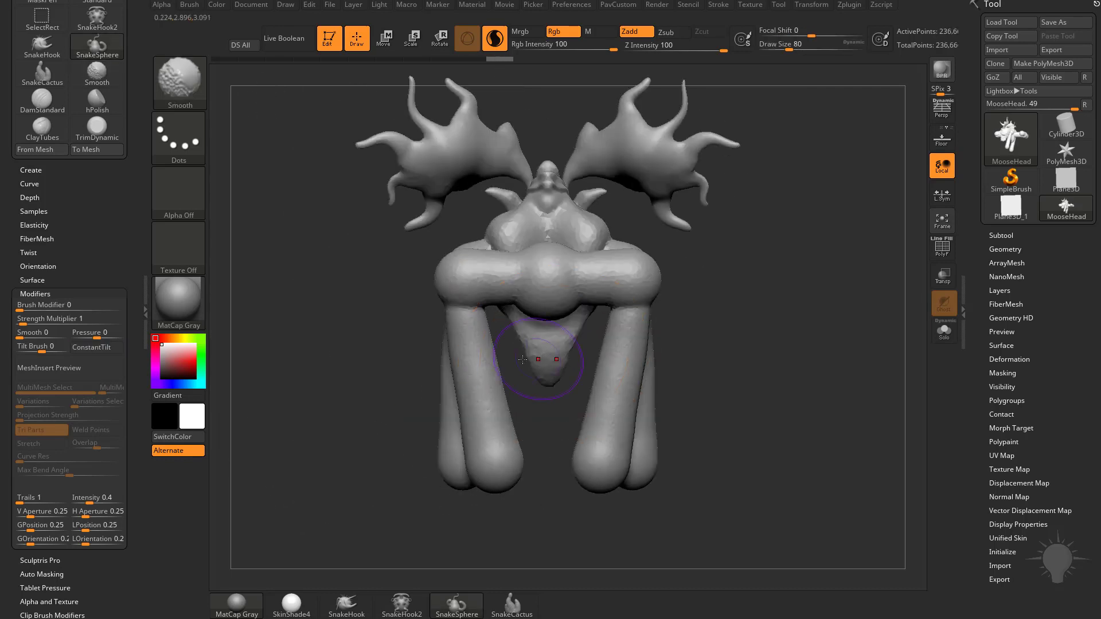
{"action": "key", "text": "ctrl+z"}
{"action": "left_click_drag", "start_coordinate": [461, 296], "coordinate": [453, 470]}
{"action": "left_click_drag", "start_coordinate": [423, 518], "coordinate": [525, 513]}
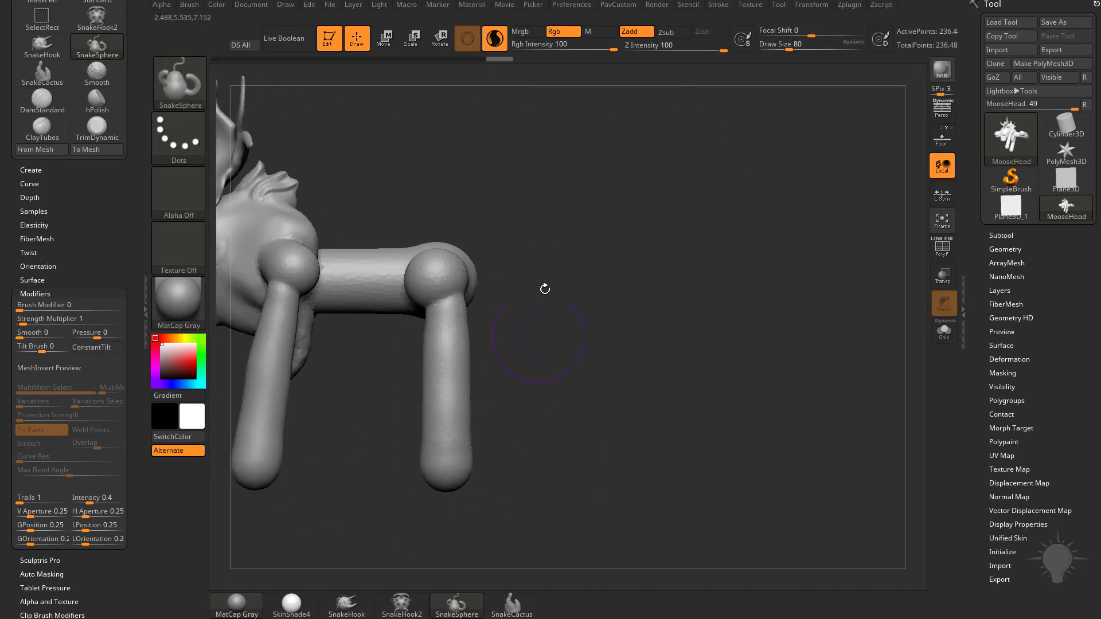
Pull a tail out of the torso's rear at draw size 51 and show the polyframe wireframe
{"action": "left_click_drag", "start_coordinate": [545, 287], "coordinate": [648, 328], "text": "alt"}
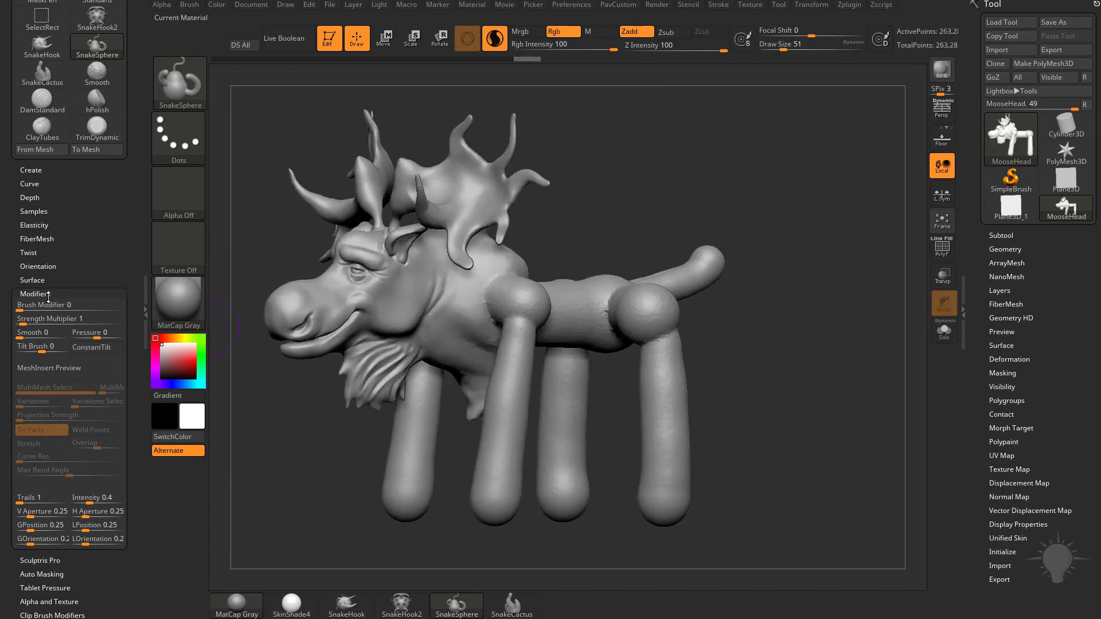
{"action": "left_click_drag", "start_coordinate": [793, 346], "coordinate": [712, 379]}
{"action": "key", "text": "shift+f"}
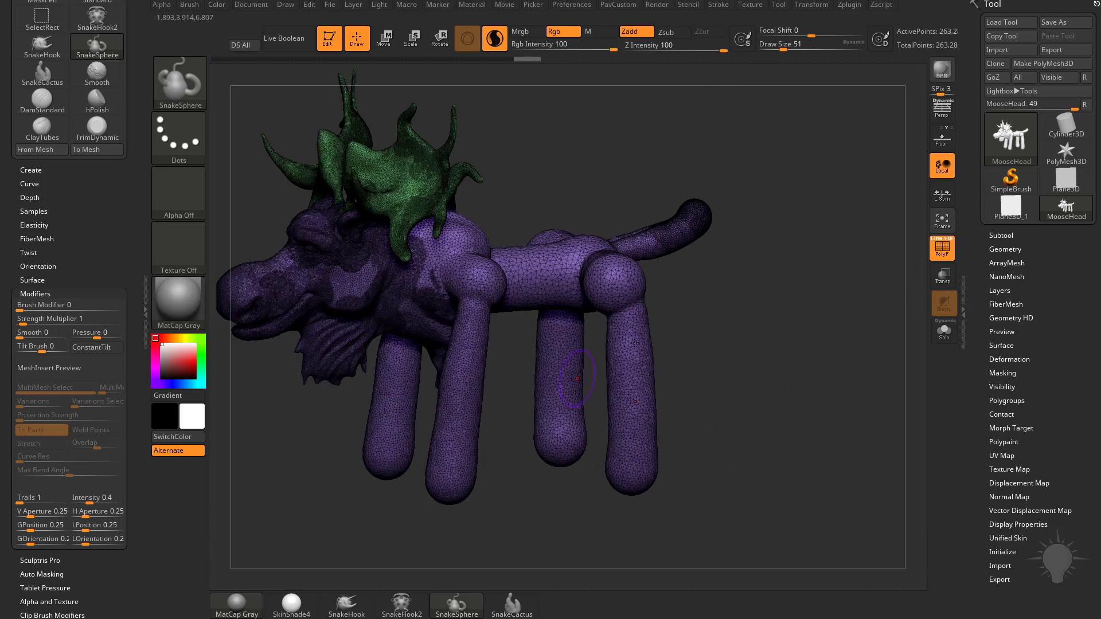
Compare SnakeSphere pulls on the hind leg with Sculptris Pro on and off, undoing each one
{"action": "mouse_move", "coordinate": [688, 338]}
{"action": "left_mouse_down"}
{"action": "mouse_move", "coordinate": [681, 383]}
{"action": "mouse_move", "coordinate": [756, 351]}
{"action": "left_mouse_up"}
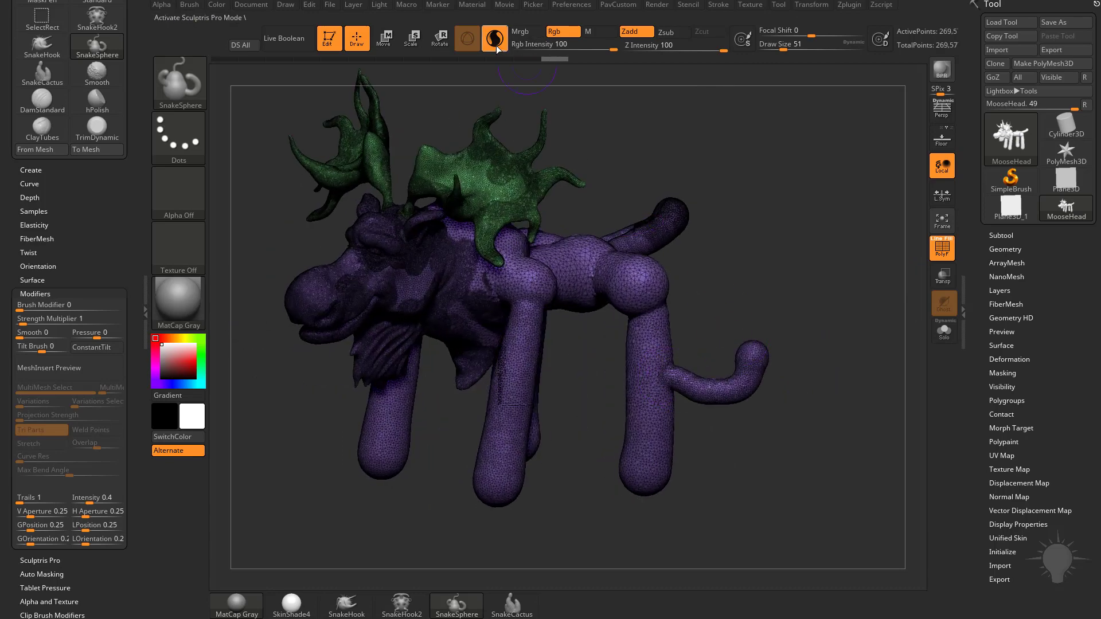
{"action": "key", "text": "ctrl+z"}
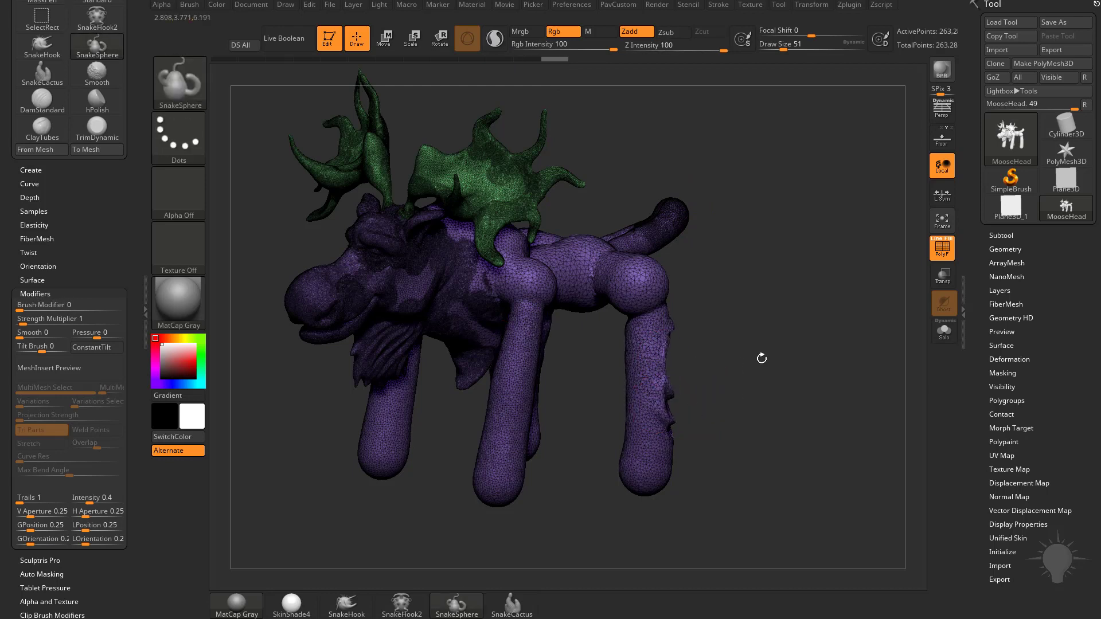
{"action": "key", "text": "ctrl+z"}
Try pulling curved tentacles out of the hip at draw size 39 with SnakeSphere and with SnakeHook, undoing both
{"action": "mouse_move", "coordinate": [678, 338]}
{"action": "left_mouse_down", "text": "alt"}
{"action": "mouse_move", "coordinate": [631, 353]}
{"action": "mouse_move", "coordinate": [681, 364]}
{"action": "mouse_move", "coordinate": [756, 316]}
{"action": "mouse_move", "coordinate": [636, 146]}
{"action": "mouse_move", "coordinate": [857, 258]}
{"action": "mouse_move", "coordinate": [665, 321]}
{"action": "mouse_move", "coordinate": [689, 461]}
{"action": "mouse_move", "coordinate": [737, 471]}
{"action": "mouse_move", "coordinate": [825, 407]}
{"action": "left_mouse_up", "text": "alt"}
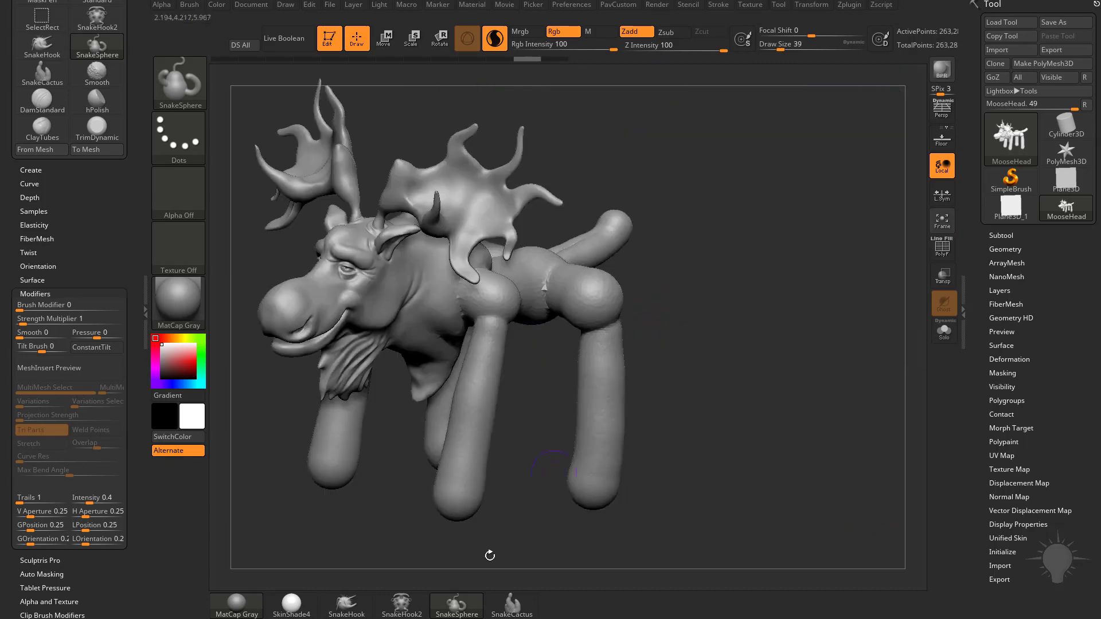
{"action": "mouse_move", "coordinate": [677, 312]}
{"action": "left_mouse_down"}
{"action": "mouse_move", "coordinate": [708, 261]}
{"action": "mouse_move", "coordinate": [757, 269]}
{"action": "mouse_move", "coordinate": [794, 220]}
{"action": "mouse_move", "coordinate": [765, 231]}
{"action": "left_mouse_up"}
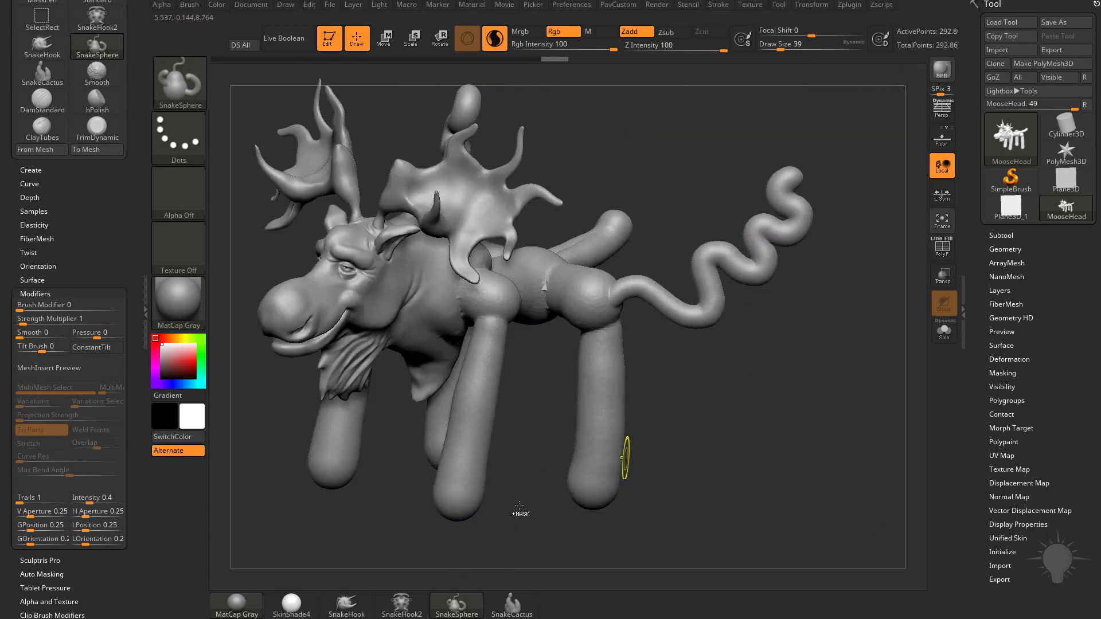
{"action": "key", "text": "ctrl+z"}
{"action": "left_click", "coordinate": [347, 604]}
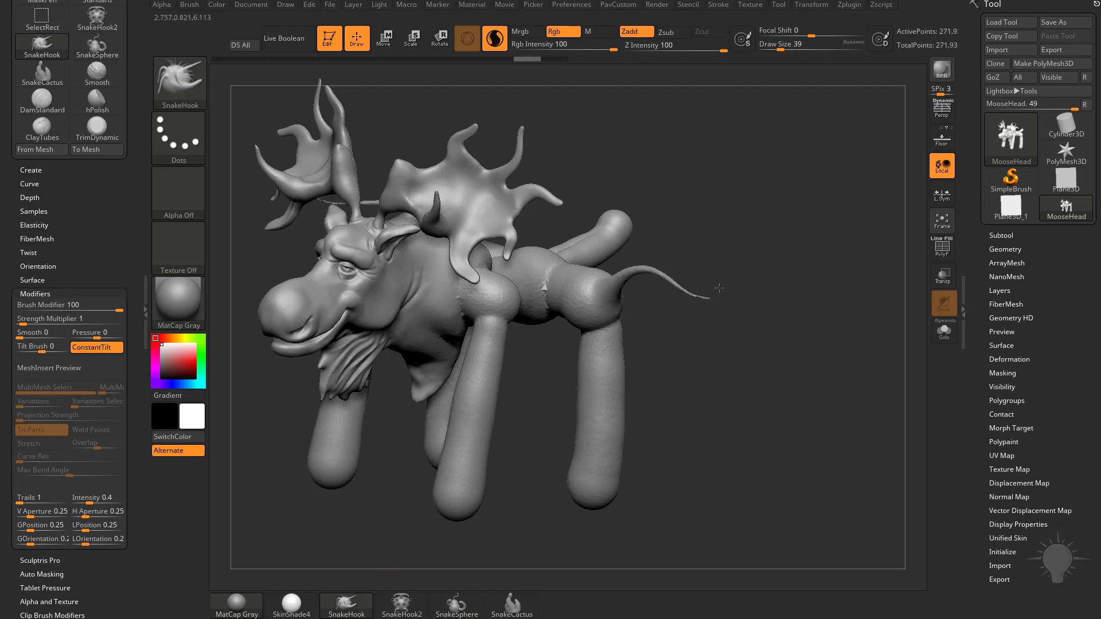
{"action": "key", "text": "ctrl+z"}
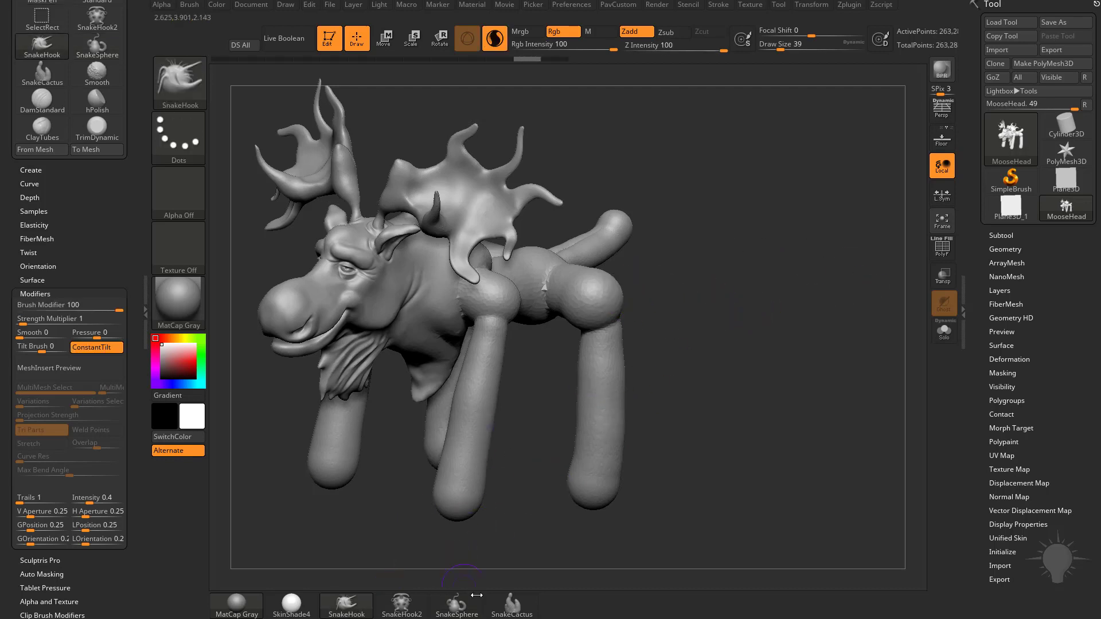
Pull one long winding tentacle out of the hip with the SnakeSphere brush and inspect its polyframe wireframe
{"action": "left_click", "coordinate": [459, 608]}
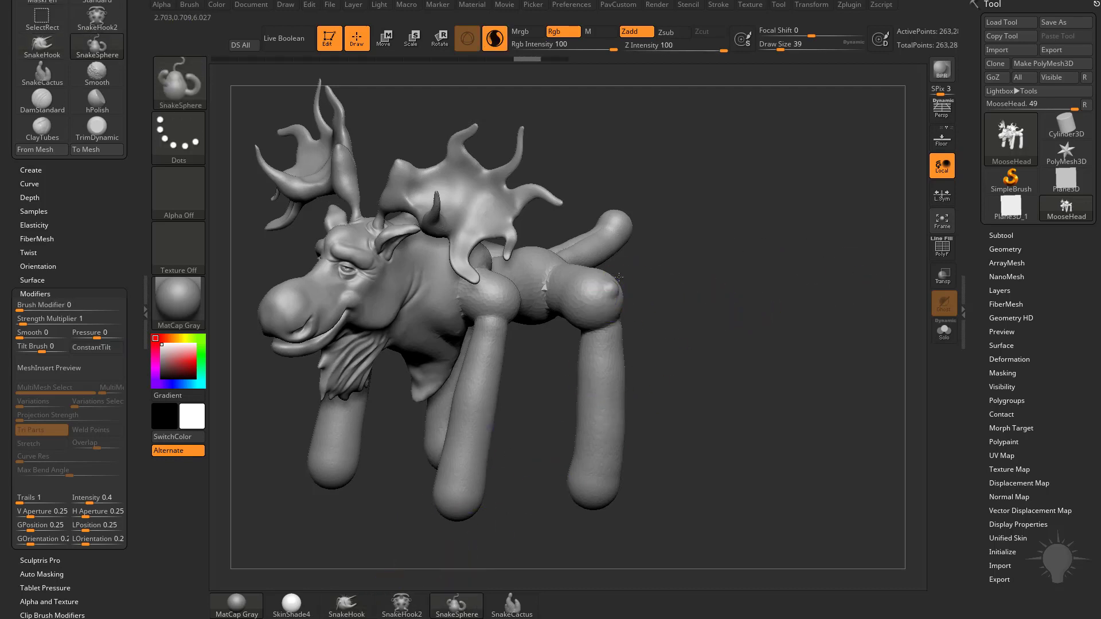
{"action": "mouse_move", "coordinate": [704, 212]}
{"action": "left_mouse_down"}
{"action": "mouse_move", "coordinate": [785, 184]}
{"action": "mouse_move", "coordinate": [723, 418]}
{"action": "mouse_move", "coordinate": [804, 320]}
{"action": "mouse_move", "coordinate": [874, 184]}
{"action": "mouse_move", "coordinate": [863, 309]}
{"action": "mouse_move", "coordinate": [814, 487]}
{"action": "mouse_move", "coordinate": [597, 540]}
{"action": "left_mouse_up"}
{"action": "key", "text": "shift+f"}
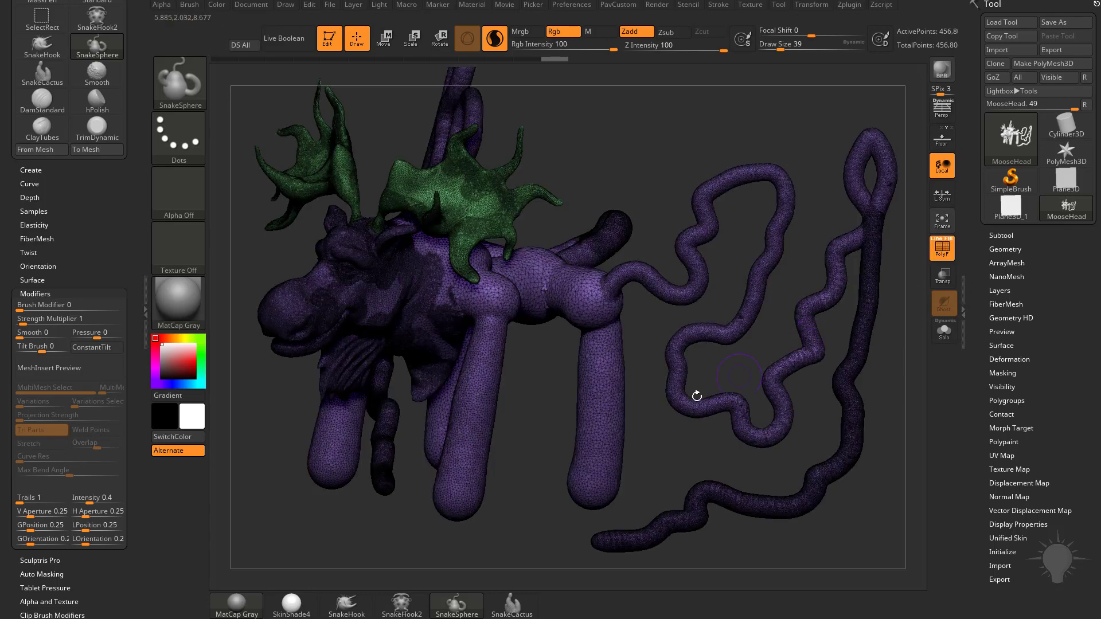
{"action": "left_click_drag", "start_coordinate": [524, 419], "coordinate": [632, 337]}
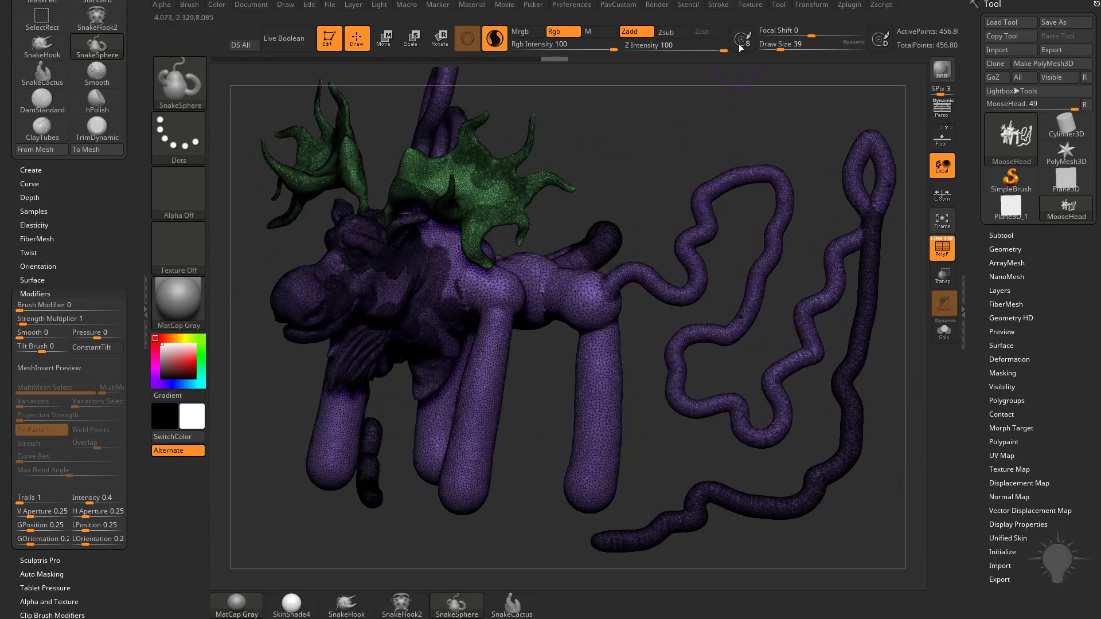
Check Sculptris Pro's Combined option, then hide the polyframe wireframe and undo the long tentacle
{"action": "left_click", "coordinate": [719, 5]}
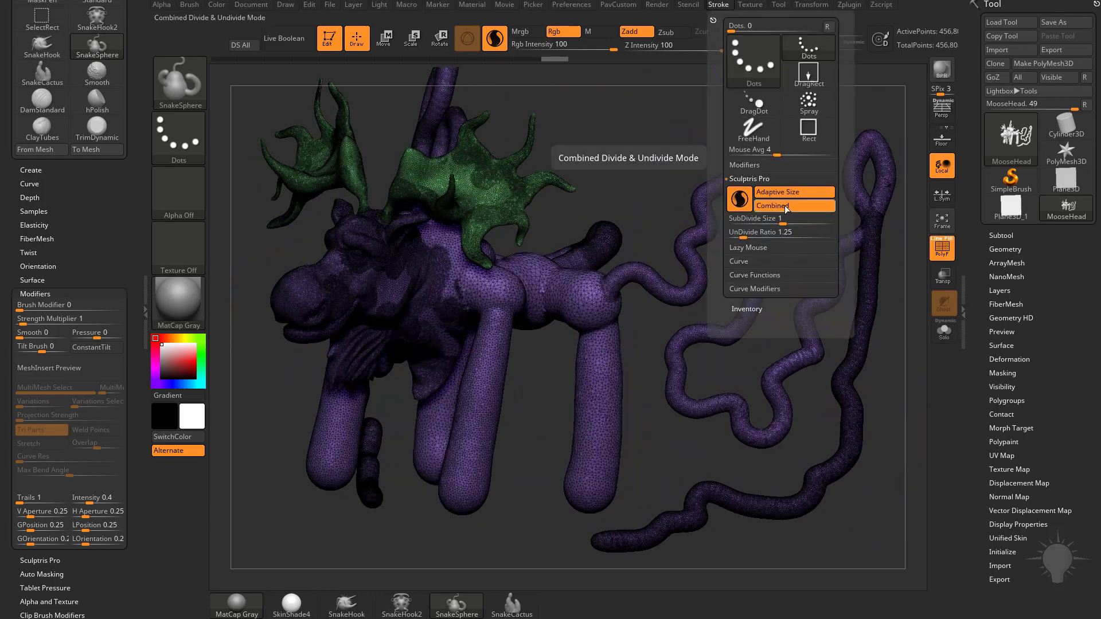
{"action": "left_click_drag", "start_coordinate": [900, 407], "coordinate": [820, 394], "text": "alt"}
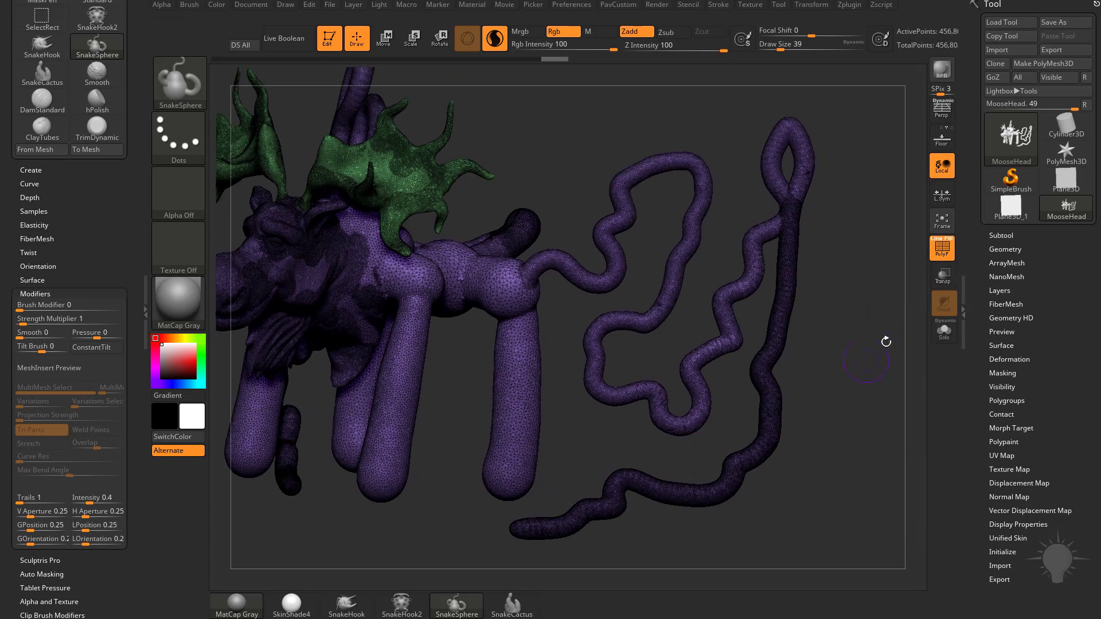
{"action": "left_click", "coordinate": [946, 280]}
{"action": "left_click", "coordinate": [943, 252]}
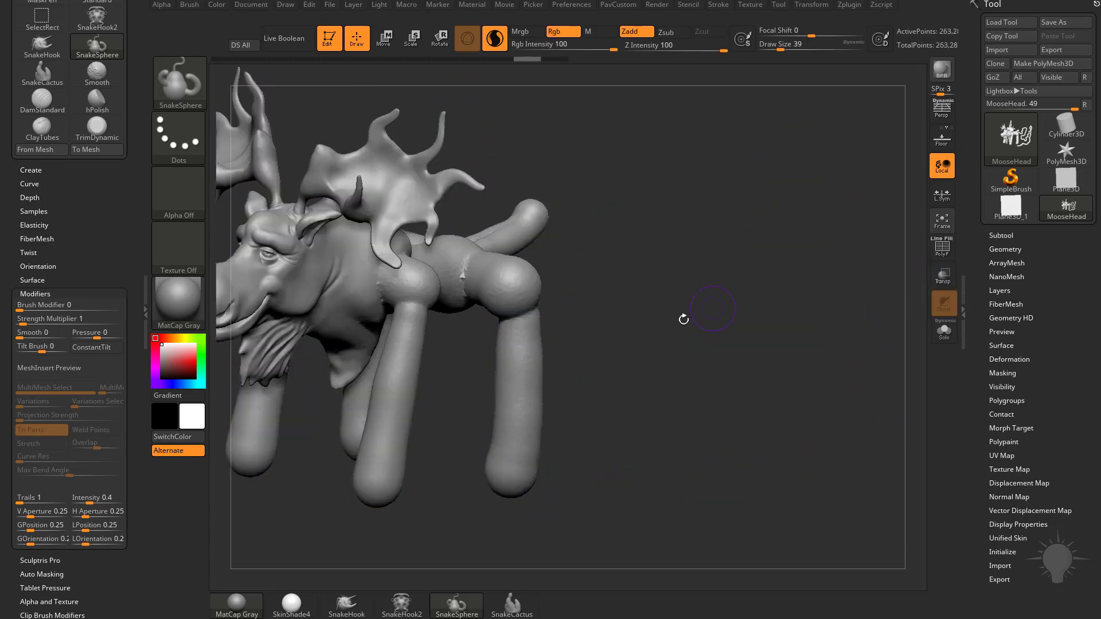
Undo a short SnakeSphere pull on the hip and build a round knob there at draw size 94
{"action": "left_click_drag", "start_coordinate": [680, 312], "coordinate": [647, 357]}
{"action": "left_click_drag", "start_coordinate": [517, 367], "coordinate": [539, 373]}
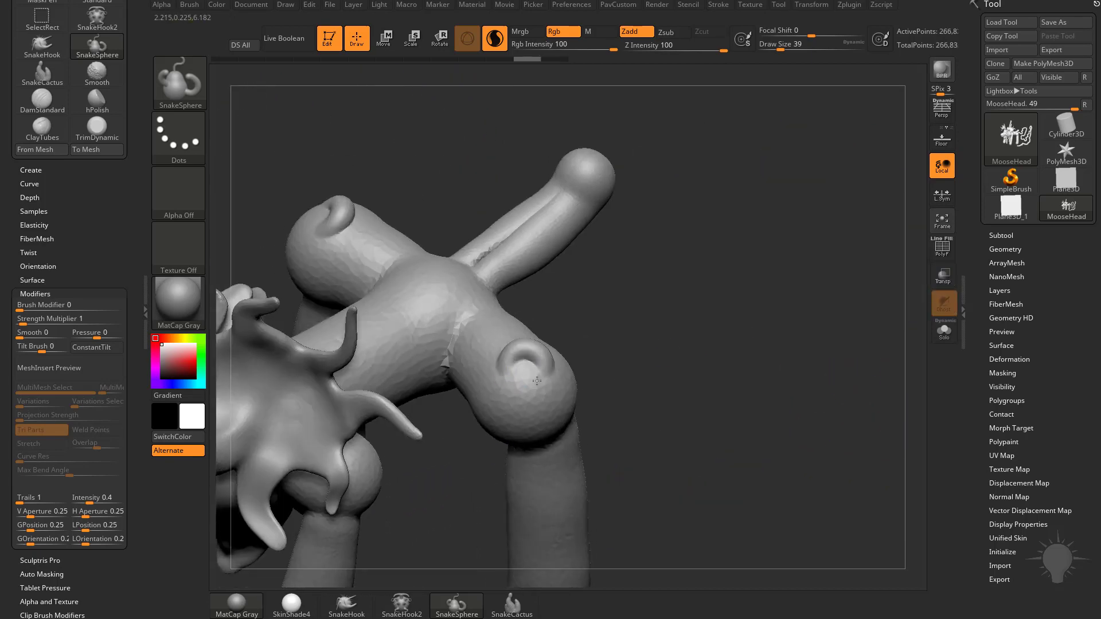
{"action": "key", "text": "ctrl+z"}
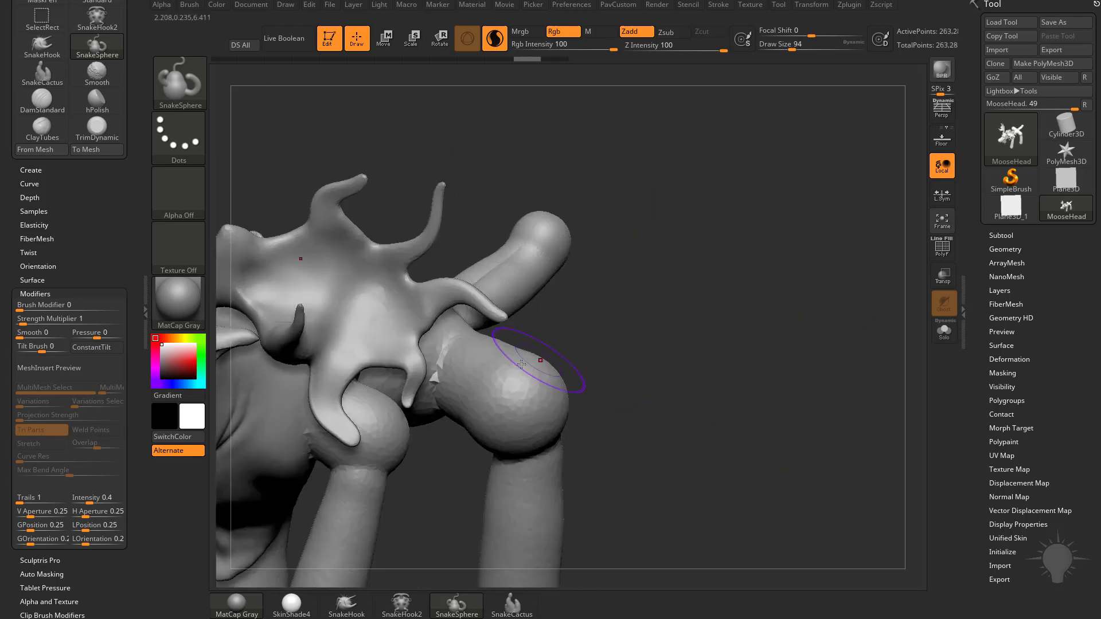
{"action": "left_click_drag", "start_coordinate": [527, 372], "coordinate": [531, 349]}
Set the draw size to 31 and Brush Modifier to 43, and pull several thin tentacles out of the hip knob
{"action": "key", "text": "s"}
{"action": "mouse_move", "coordinate": [607, 350]}
{"action": "left_mouse_down"}
{"action": "mouse_move", "coordinate": [594, 350]}
{"action": "mouse_move", "coordinate": [628, 380]}
{"action": "mouse_move", "coordinate": [617, 362]}
{"action": "left_mouse_up"}
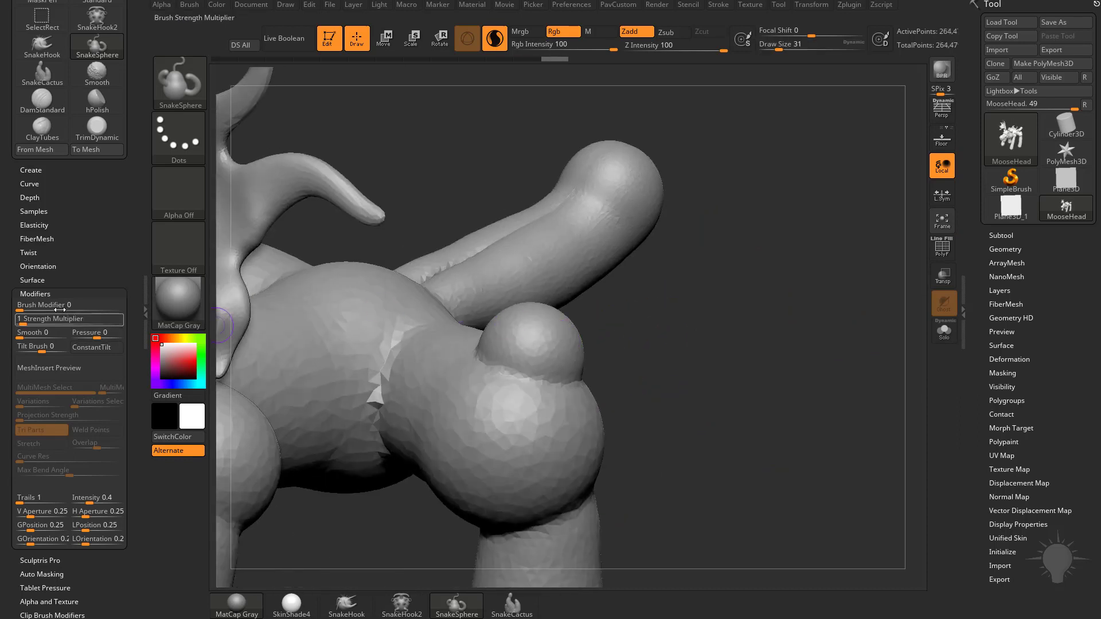
{"action": "left_click_drag", "start_coordinate": [49, 306], "coordinate": [62, 306]}
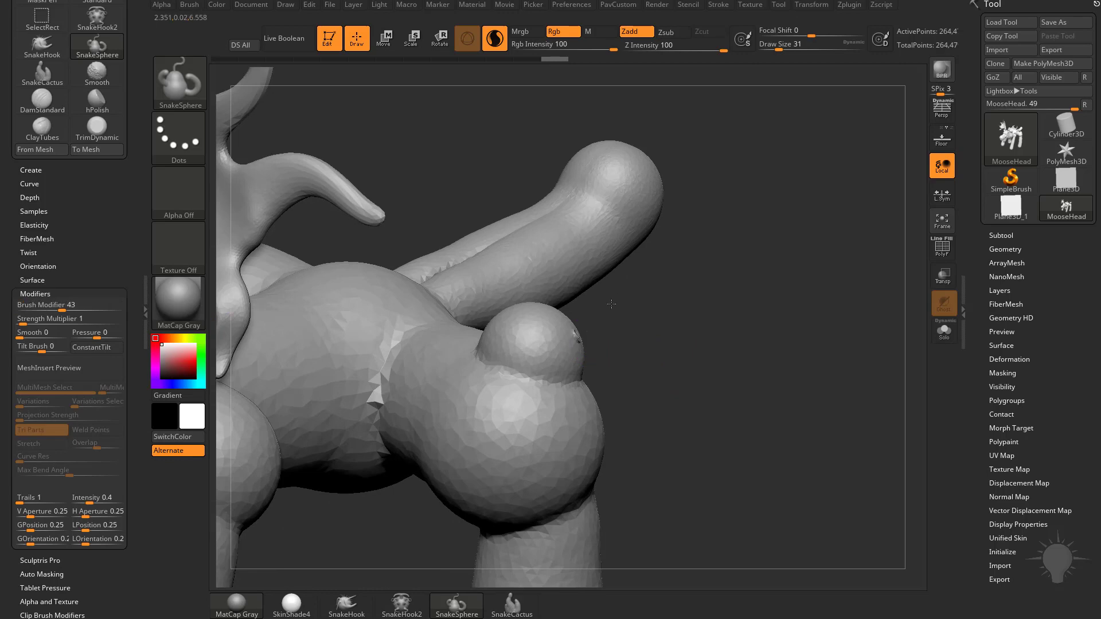
{"action": "left_click_drag", "start_coordinate": [646, 303], "coordinate": [611, 305]}
{"action": "left_click_drag", "start_coordinate": [651, 249], "coordinate": [621, 306]}
{"action": "left_click_drag", "start_coordinate": [610, 352], "coordinate": [621, 302]}
{"action": "mouse_move", "coordinate": [287, 430]}
{"action": "left_mouse_down"}
{"action": "mouse_move", "coordinate": [385, 450]}
{"action": "mouse_move", "coordinate": [584, 355]}
{"action": "mouse_move", "coordinate": [534, 282]}
{"action": "left_mouse_up"}
{"action": "left_click_drag", "start_coordinate": [598, 359], "coordinate": [602, 307]}
{"action": "left_click_drag", "start_coordinate": [739, 321], "coordinate": [808, 253]}
{"action": "left_click_drag", "start_coordinate": [590, 355], "coordinate": [596, 295]}
{"action": "left_click_drag", "start_coordinate": [768, 137], "coordinate": [862, 236]}
{"action": "left_click_drag", "start_coordinate": [797, 280], "coordinate": [816, 287]}
Smooth along the thin tentacles on the hip knob to narrow their necks
{"action": "key", "text": "shift"}
{"action": "left_click_drag", "start_coordinate": [570, 307], "coordinate": [575, 289], "text": "shift"}
{"action": "mouse_move", "coordinate": [637, 277]}
{"action": "left_mouse_down"}
{"action": "mouse_move", "coordinate": [619, 322]}
{"action": "mouse_move", "coordinate": [587, 335]}
{"action": "mouse_move", "coordinate": [628, 346]}
{"action": "mouse_move", "coordinate": [609, 338]}
{"action": "left_mouse_up"}
{"action": "left_click_drag", "start_coordinate": [507, 330], "coordinate": [511, 347], "text": "shift"}
{"action": "left_click_drag", "start_coordinate": [671, 322], "coordinate": [706, 303]}
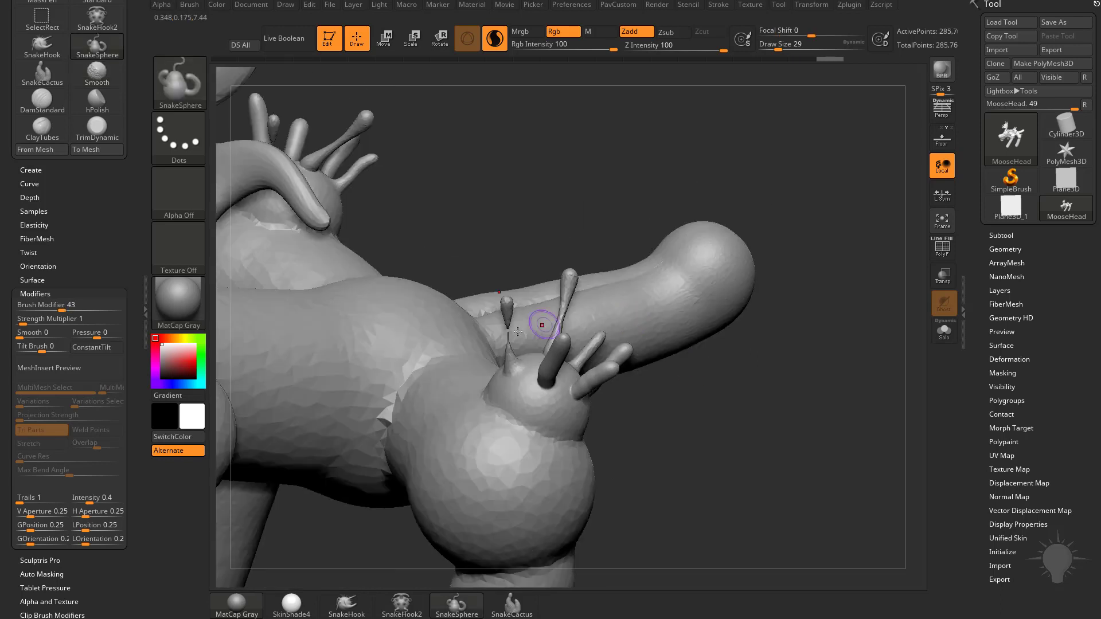
{"action": "left_click_drag", "start_coordinate": [509, 328], "coordinate": [507, 339], "text": "shift"}
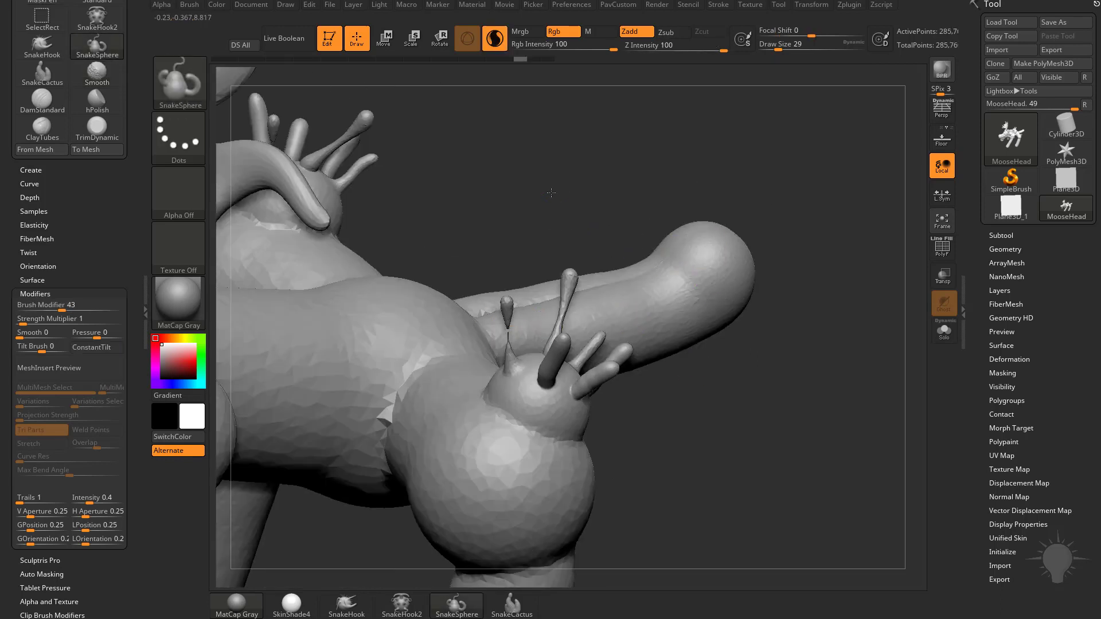
Undo the latest tentacle changes and smooth the bases of the tentacles at a smaller brush size
{"action": "key", "text": "ctrl+z"}
{"action": "left_click_drag", "start_coordinate": [573, 241], "coordinate": [551, 197]}
{"action": "key", "text": "ctrl+z"}
{"action": "left_click_drag", "start_coordinate": [485, 277], "coordinate": [485, 245], "text": "shift"}
{"action": "left_click_drag", "start_coordinate": [518, 195], "coordinate": [609, 198]}
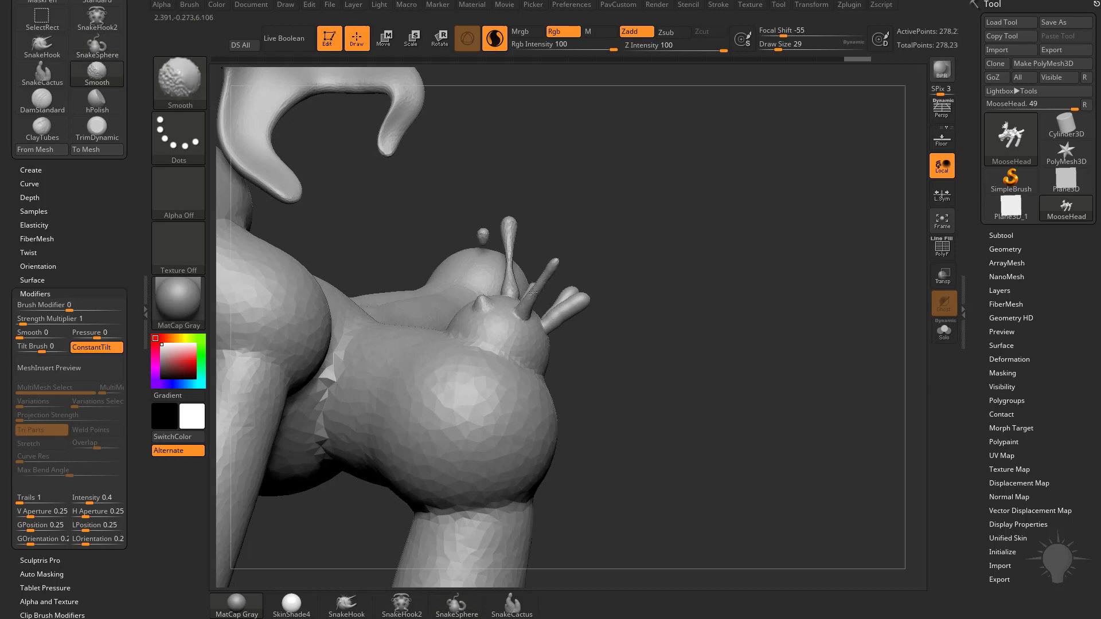
{"action": "left_click_drag", "start_coordinate": [531, 295], "coordinate": [619, 310]}
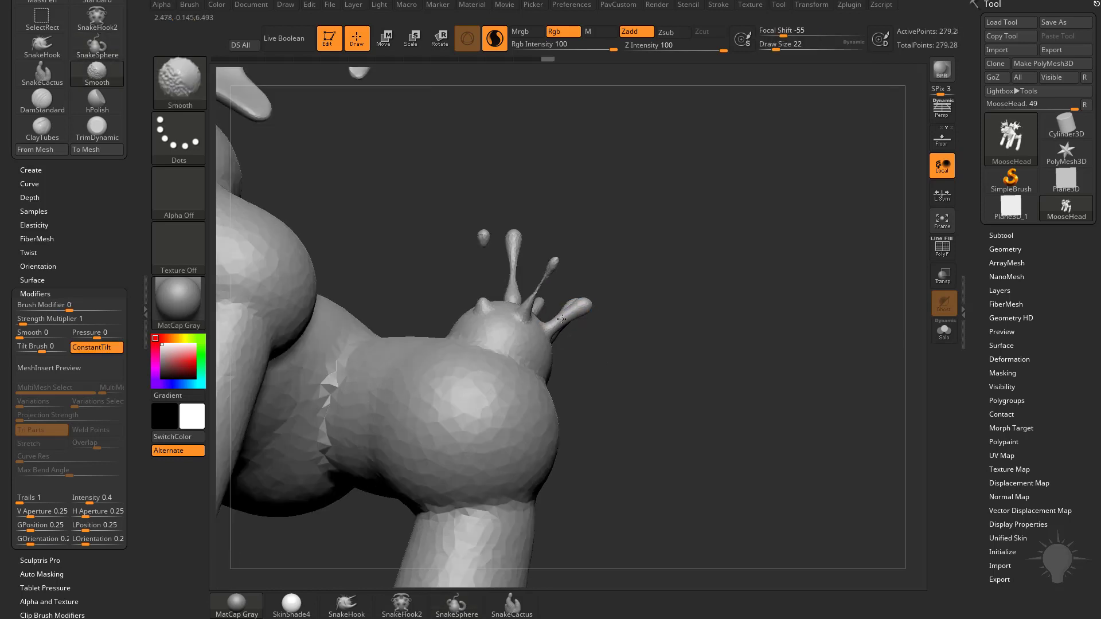
{"action": "left_click_drag", "start_coordinate": [557, 324], "coordinate": [575, 312], "text": "shift"}
Smooth the tentacles and knob off the hip with a larger brush
{"action": "left_click_drag", "start_coordinate": [665, 325], "coordinate": [604, 341]}
{"action": "mouse_move", "coordinate": [724, 313]}
{"action": "left_mouse_down", "text": "alt"}
{"action": "mouse_move", "coordinate": [703, 246]}
{"action": "mouse_move", "coordinate": [681, 328]}
{"action": "mouse_move", "coordinate": [694, 337]}
{"action": "left_mouse_up", "text": "alt"}
{"action": "key", "text": "s"}
{"action": "left_click_drag", "start_coordinate": [694, 332], "coordinate": [659, 346]}
{"action": "key", "text": "s"}
{"action": "left_click_drag", "start_coordinate": [574, 347], "coordinate": [569, 347]}
{"action": "left_click_drag", "start_coordinate": [571, 349], "coordinate": [566, 362], "text": "shift"}
Pull a small ball out of the hip at draw size 44 and set the Smooth brush's Alt Brush Size to 1
{"action": "mouse_move", "coordinate": [94, 199]}
{"action": "left_mouse_down"}
{"action": "mouse_move", "coordinate": [97, 297]}
{"action": "mouse_move", "coordinate": [83, 100]}
{"action": "left_mouse_up"}
{"action": "scroll", "coordinate": [83, 100], "scroll_direction": "down", "scroll_amount": 1}
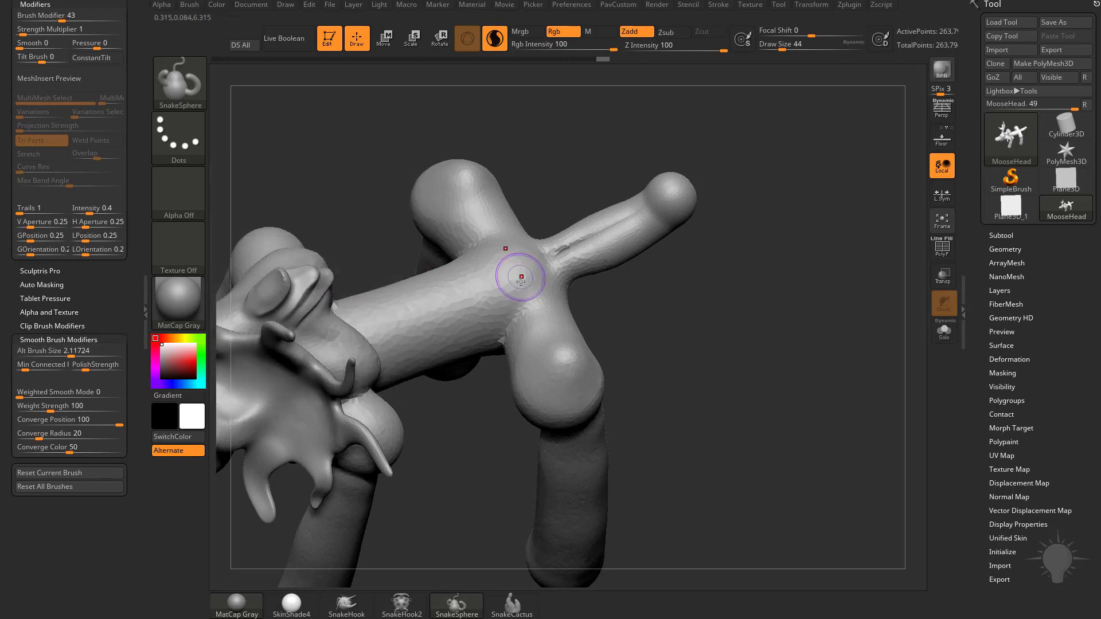
{"action": "left_click", "coordinate": [566, 358]}
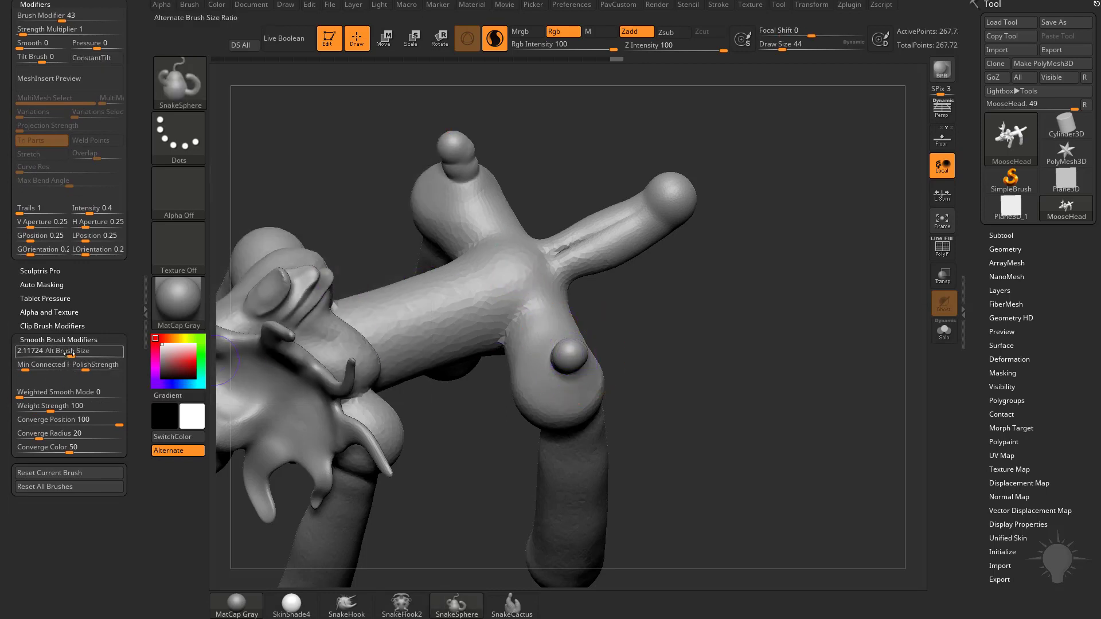
{"action": "mouse_move", "coordinate": [607, 350]}
{"action": "left_mouse_down"}
{"action": "mouse_move", "coordinate": [619, 325]}
{"action": "mouse_move", "coordinate": [574, 361]}
{"action": "left_mouse_up"}
{"action": "left_click", "coordinate": [577, 347], "text": "shift"}
Raise the draw size to 87 and smooth the small ball off the hip
{"action": "key", "text": "s"}
{"action": "mouse_move", "coordinate": [659, 350]}
{"action": "left_mouse_down"}
{"action": "mouse_move", "coordinate": [666, 363]}
{"action": "mouse_move", "coordinate": [585, 367]}
{"action": "left_mouse_up"}
{"action": "left_click_drag", "start_coordinate": [642, 338], "coordinate": [608, 313], "text": "shift"}
{"action": "left_click_drag", "start_coordinate": [688, 361], "coordinate": [743, 365]}
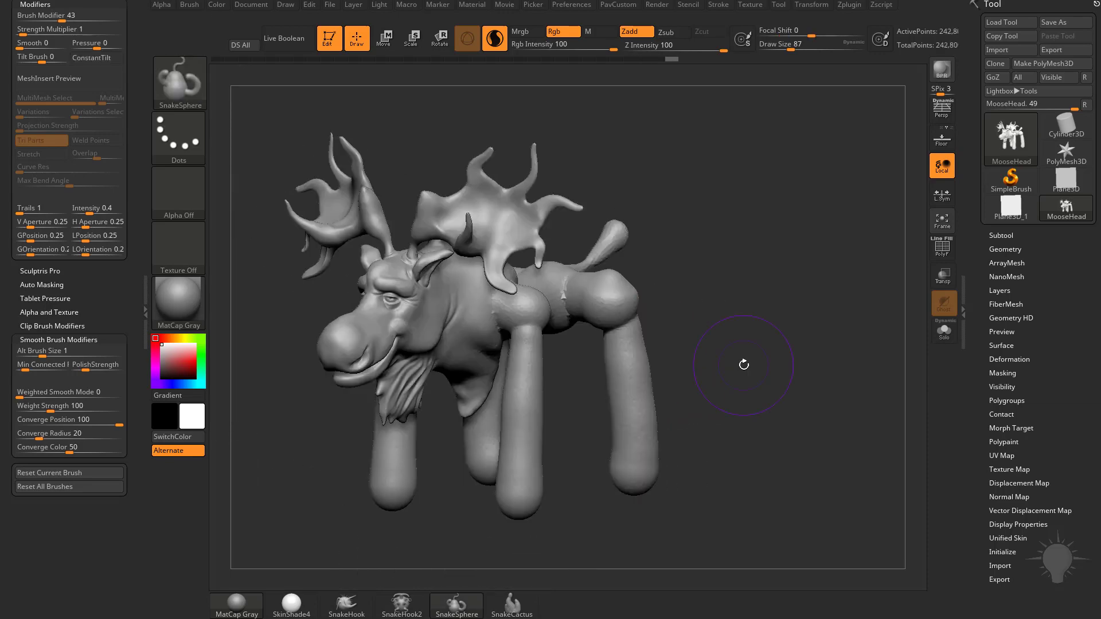
Reshape the SnakeSphere fade-off curve into a wave with an additional peak
{"action": "scroll", "coordinate": [69, 229], "scroll_direction": "up", "scroll_amount": 10}
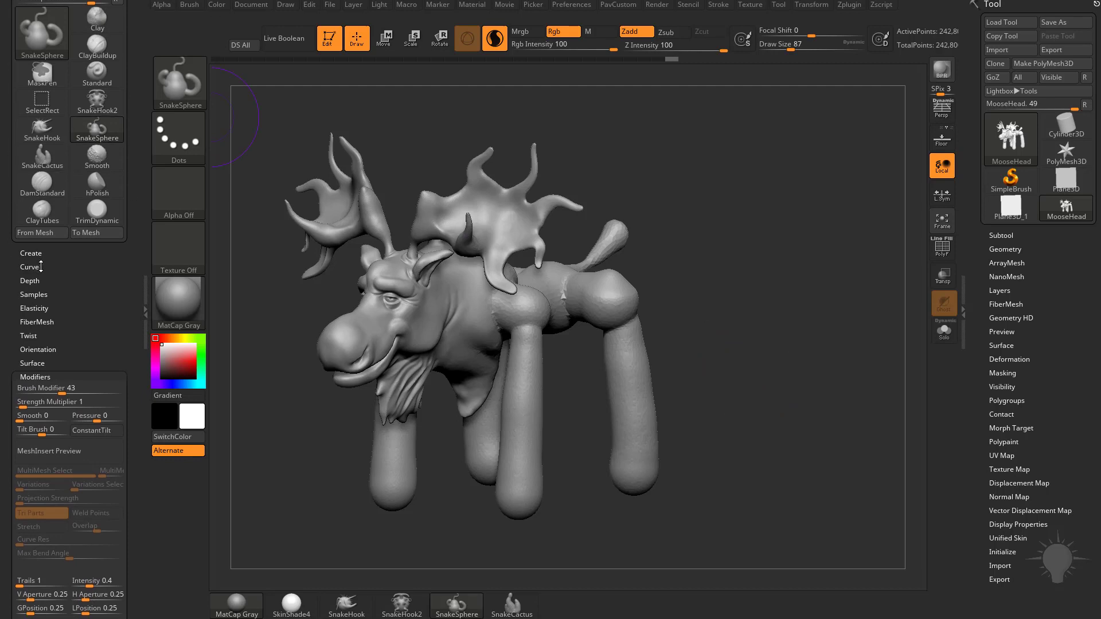
{"action": "left_click", "coordinate": [31, 269]}
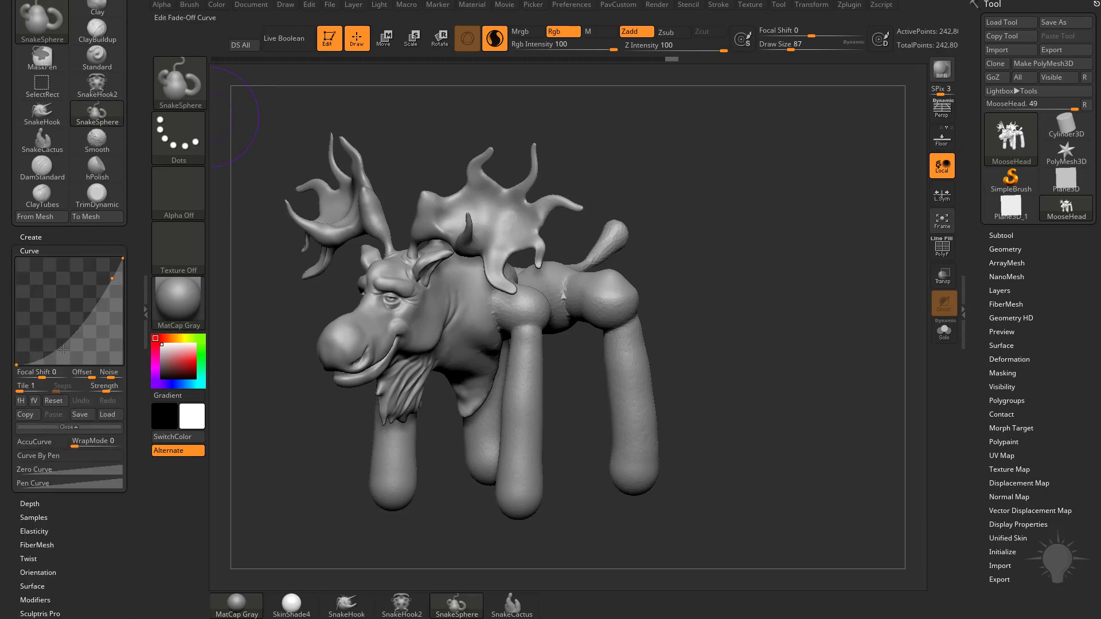
{"action": "mouse_move", "coordinate": [63, 347]}
{"action": "left_mouse_down"}
{"action": "mouse_move", "coordinate": [47, 315]}
{"action": "mouse_move", "coordinate": [80, 360]}
{"action": "left_mouse_up"}
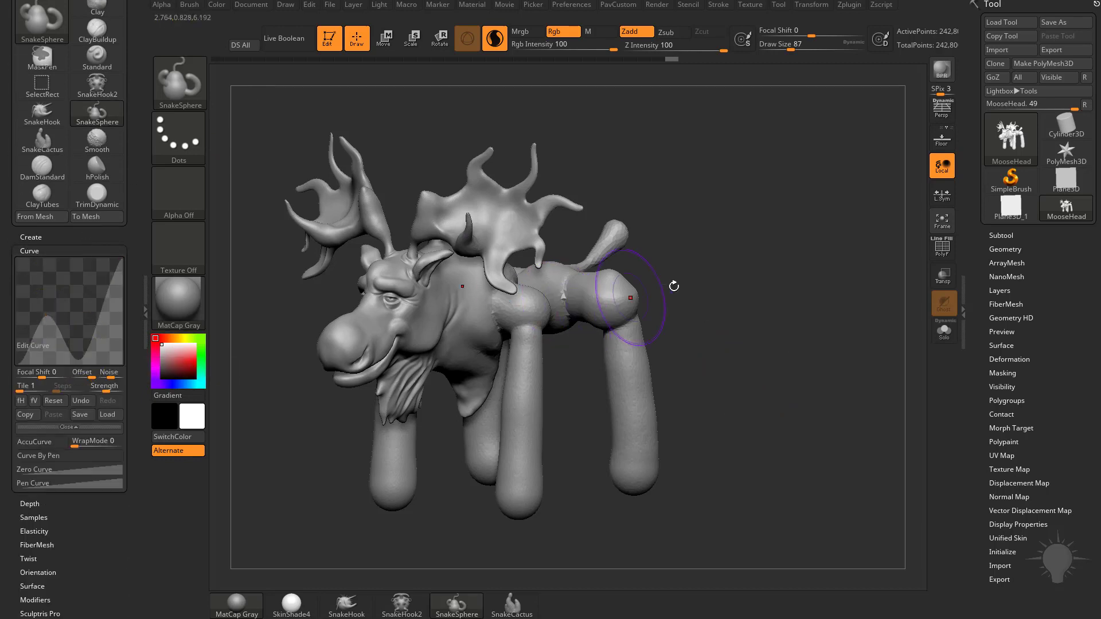
Try ridged pulls out of the hip with the wavy SnakeSphere curve, undoing each one
{"action": "mouse_move", "coordinate": [672, 285]}
{"action": "left_mouse_down", "text": "alt"}
{"action": "mouse_move", "coordinate": [584, 338]}
{"action": "mouse_move", "coordinate": [536, 343]}
{"action": "mouse_move", "coordinate": [567, 327]}
{"action": "left_mouse_up", "text": "alt"}
{"action": "left_click_drag", "start_coordinate": [520, 358], "coordinate": [567, 373]}
{"action": "left_click_drag", "start_coordinate": [600, 351], "coordinate": [632, 367]}
{"action": "key", "text": "ctrl+z"}
{"action": "mouse_move", "coordinate": [515, 395]}
{"action": "left_mouse_down"}
{"action": "mouse_move", "coordinate": [599, 401]}
{"action": "mouse_move", "coordinate": [636, 344]}
{"action": "mouse_move", "coordinate": [679, 309]}
{"action": "mouse_move", "coordinate": [771, 270]}
{"action": "mouse_move", "coordinate": [641, 132]}
{"action": "left_mouse_up"}
{"action": "key", "text": "ctrl+z"}
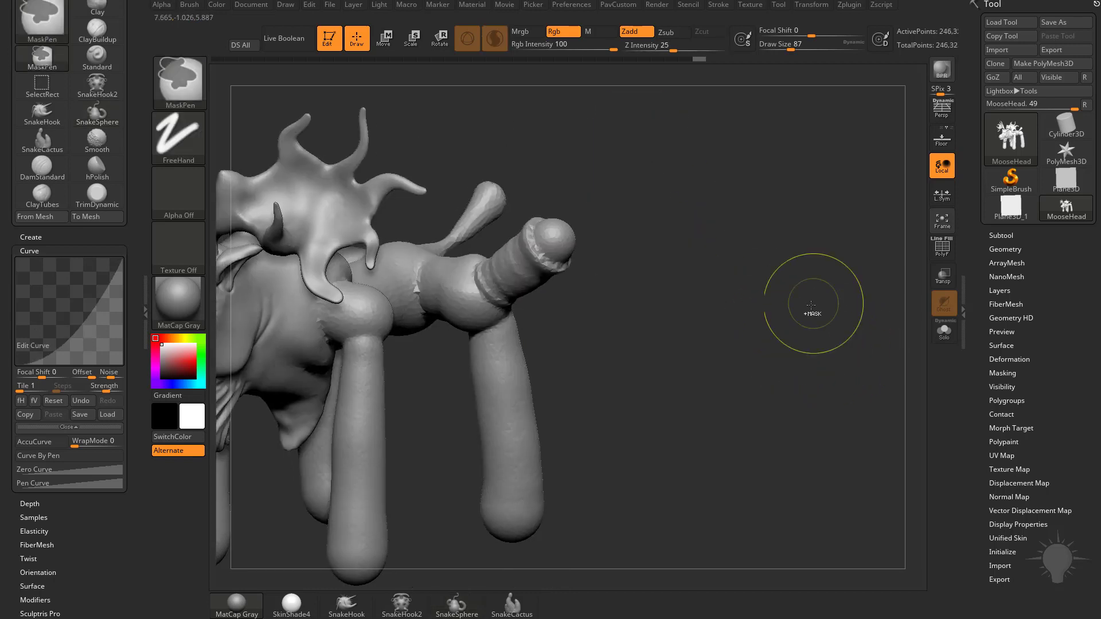
Reset the SnakeSphere fade-off curve and try one plain pull out of the hip, undoing it
{"action": "left_click_drag", "start_coordinate": [811, 300], "coordinate": [807, 305]}
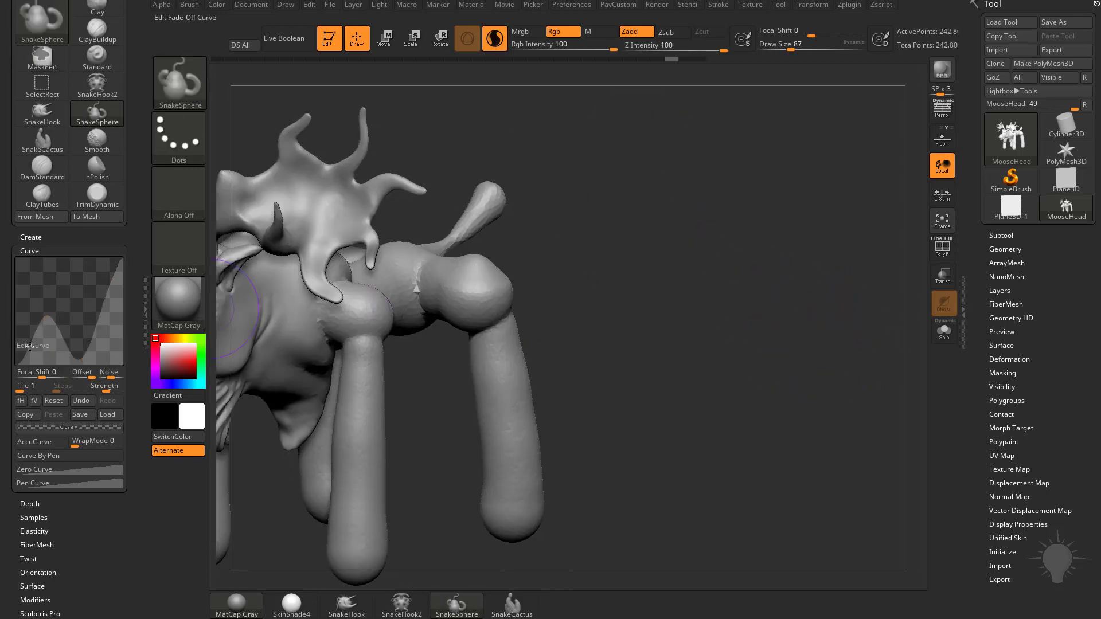
{"action": "left_click", "coordinate": [55, 401]}
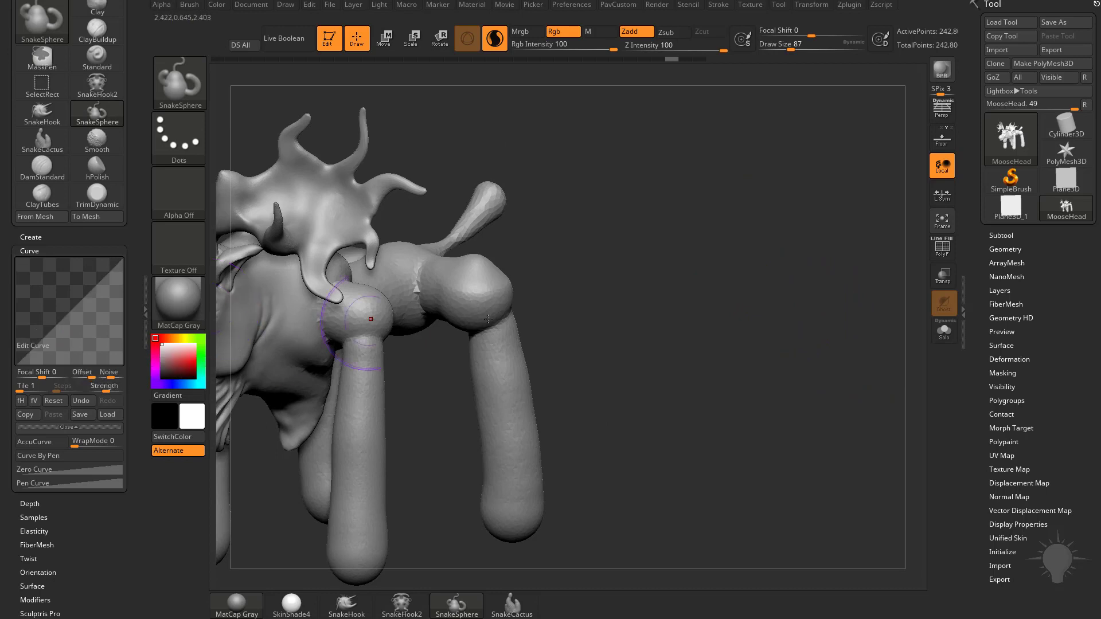
{"action": "mouse_move", "coordinate": [496, 290]}
{"action": "left_mouse_down"}
{"action": "mouse_move", "coordinate": [549, 288]}
{"action": "mouse_move", "coordinate": [631, 255]}
{"action": "left_mouse_up"}
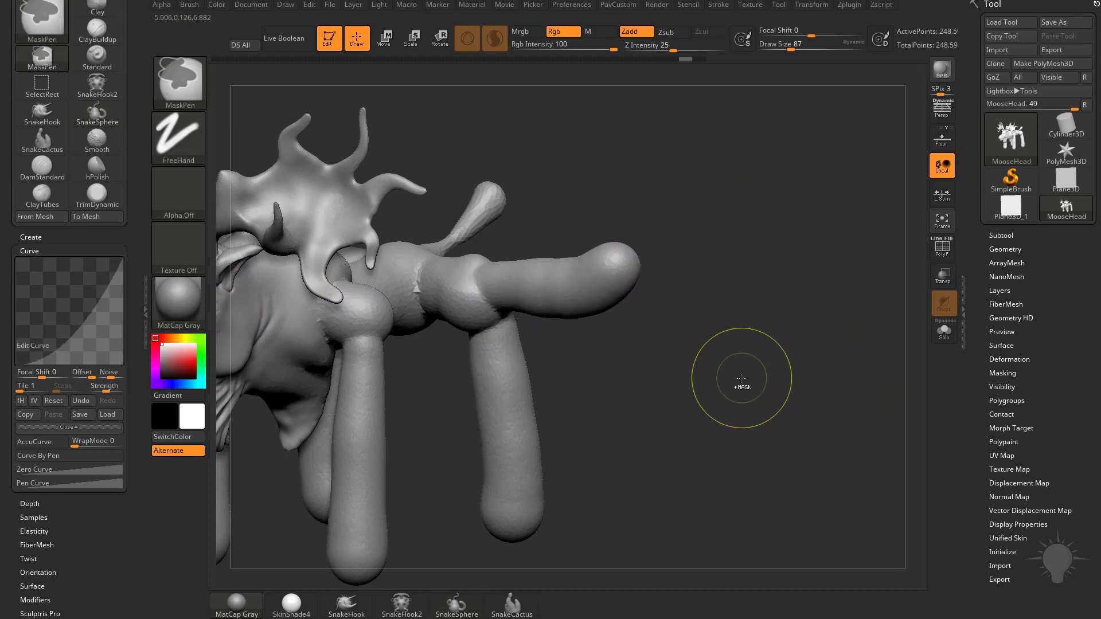
{"action": "key", "text": "ctrl+z"}
Switch to the SnakeCactus brush and try winding textured pulls from the body, undoing each one
{"action": "left_click", "coordinate": [514, 612]}
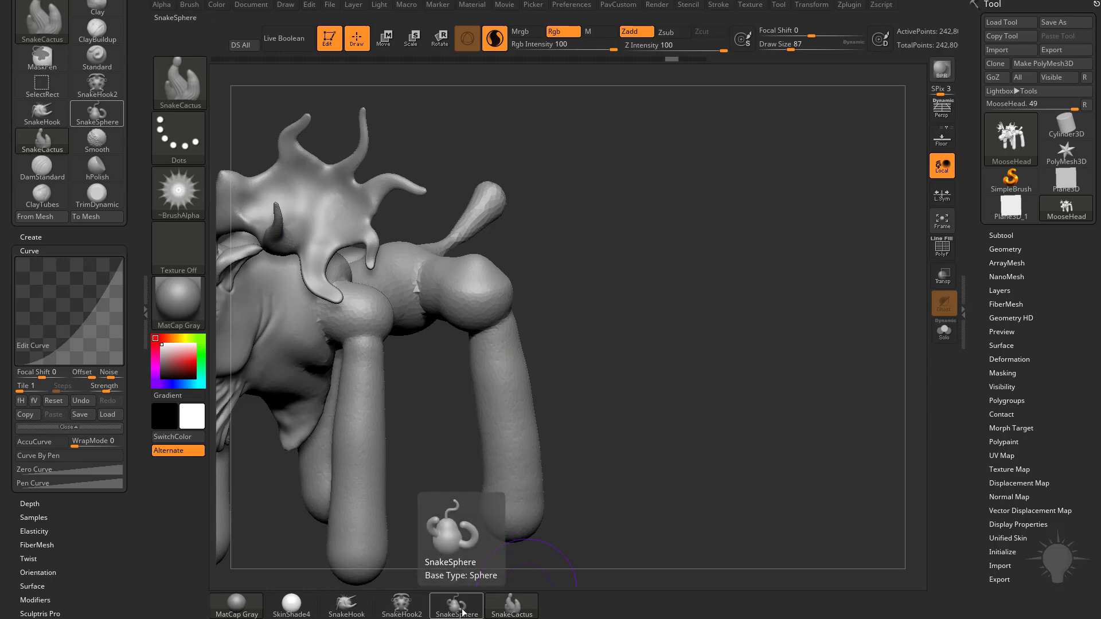
{"action": "left_click_drag", "start_coordinate": [503, 290], "coordinate": [675, 295]}
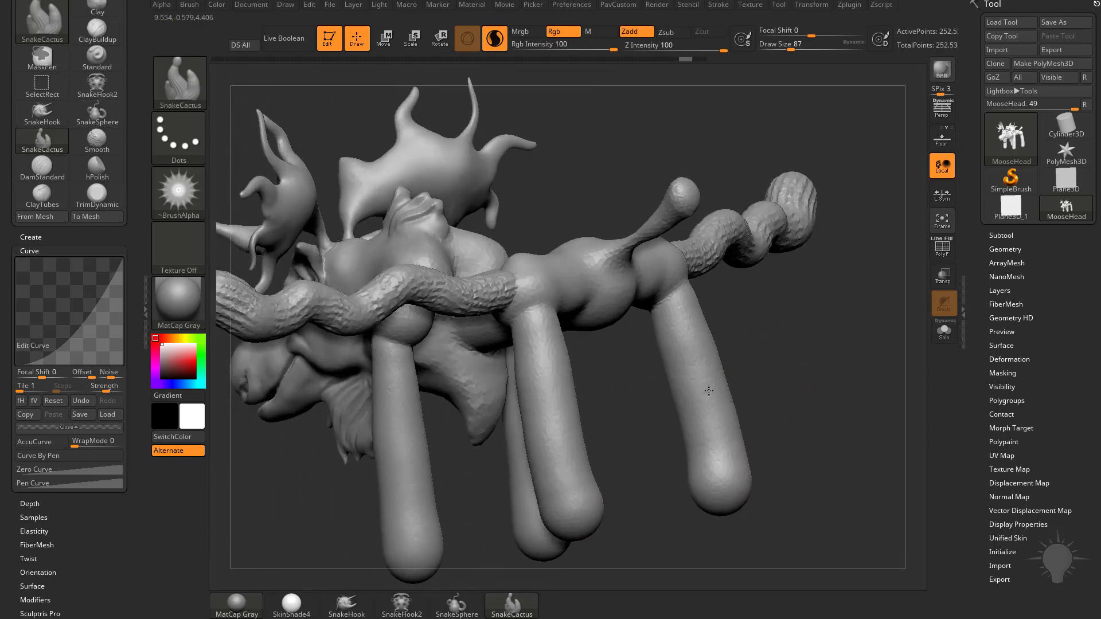
{"action": "key", "text": "ctrl+z"}
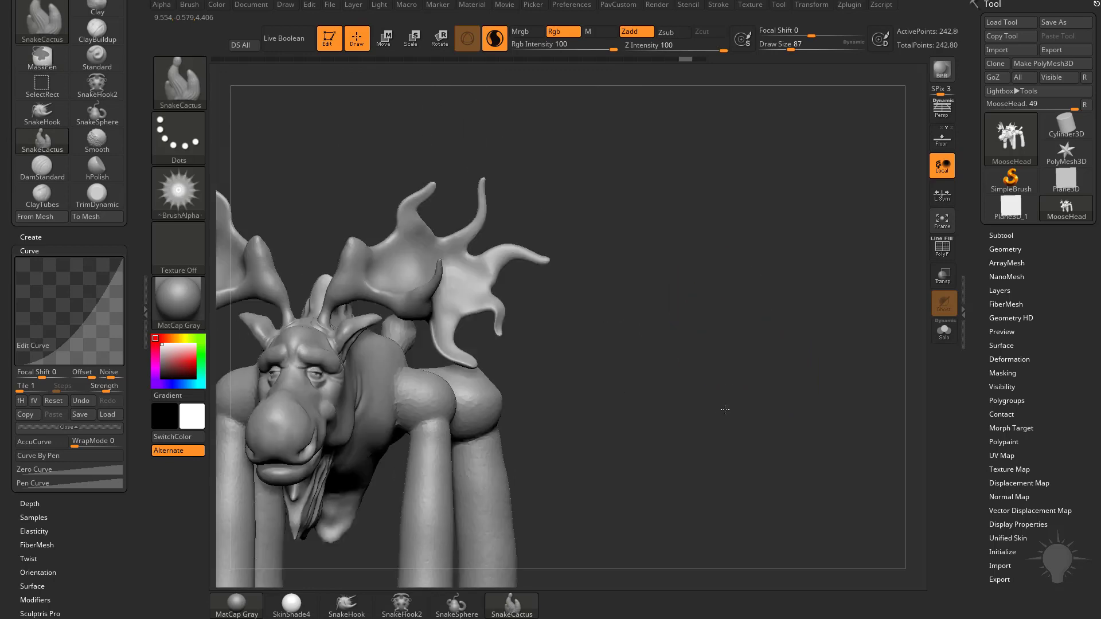
{"action": "mouse_move", "coordinate": [724, 410]}
{"action": "left_mouse_down"}
{"action": "mouse_move", "coordinate": [730, 352]}
{"action": "mouse_move", "coordinate": [600, 326]}
{"action": "mouse_move", "coordinate": [465, 376]}
{"action": "mouse_move", "coordinate": [450, 288]}
{"action": "left_mouse_up"}
{"action": "left_click_drag", "start_coordinate": [660, 253], "coordinate": [522, 298]}
{"action": "key", "text": "ctrl+z"}
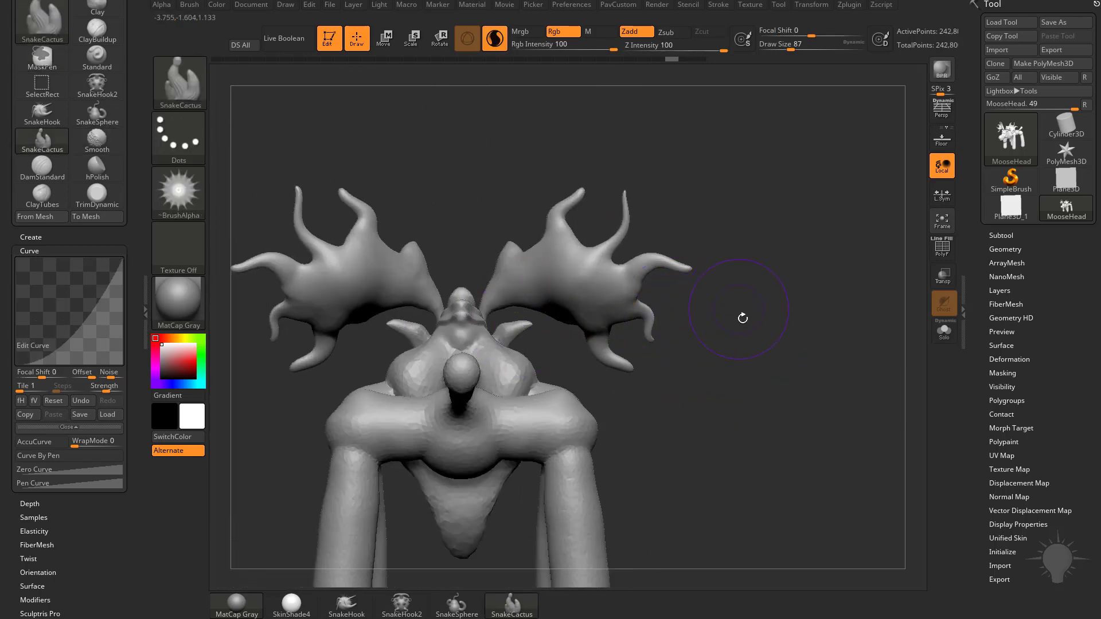
Show the SnakeCactus brush modifiers and pull an upright cactus trunk out of the moose's back with Brush Modifier 0
{"action": "left_click_drag", "start_coordinate": [744, 321], "coordinate": [355, 308]}
{"action": "mouse_move", "coordinate": [137, 249]}
{"action": "left_mouse_down"}
{"action": "mouse_move", "coordinate": [86, 226]}
{"action": "mouse_move", "coordinate": [60, 299]}
{"action": "left_mouse_up"}
{"action": "left_click", "coordinate": [67, 370]}
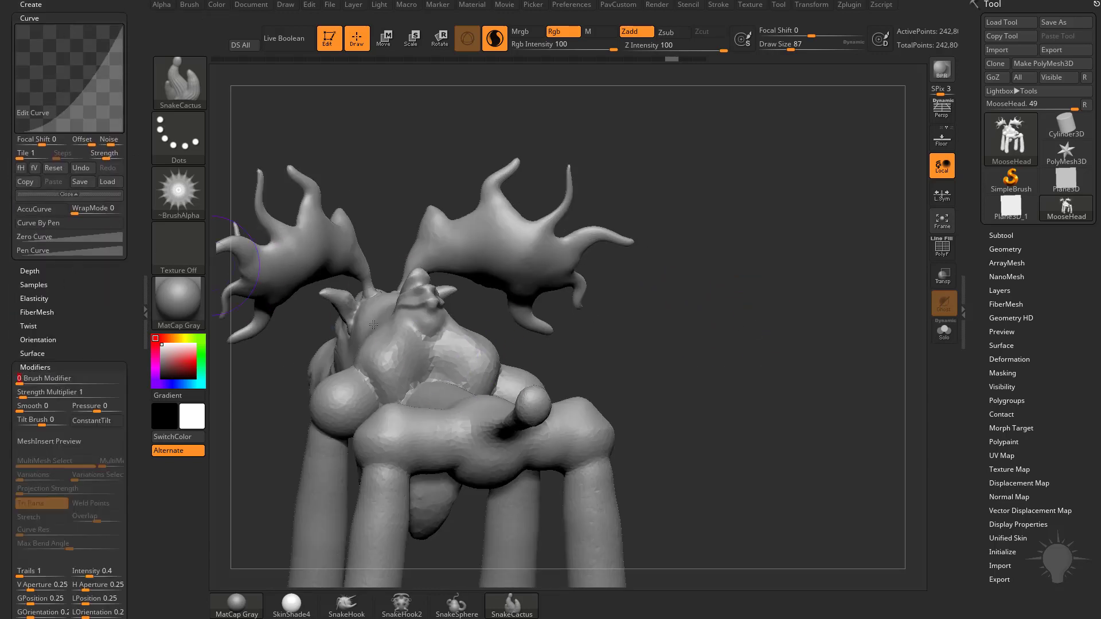
{"action": "left_click_drag", "start_coordinate": [472, 325], "coordinate": [438, 393]}
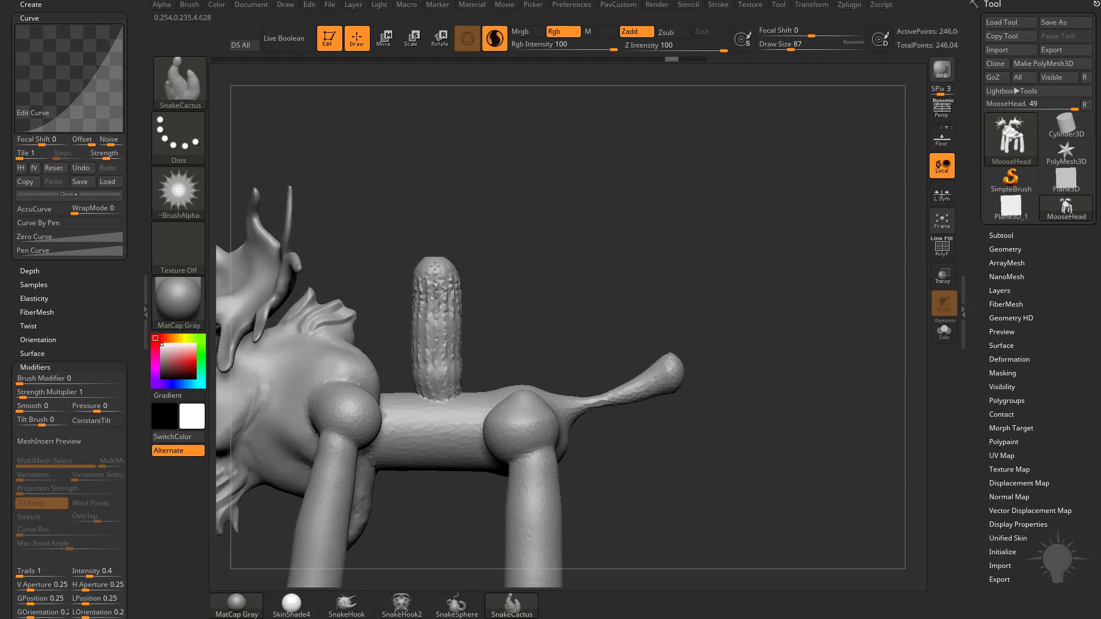
{"action": "left_click_drag", "start_coordinate": [435, 258], "coordinate": [436, 236]}
Set Brush Modifier to 100 and draw size to 68, and pull mirrored side arms out of the cactus trunk
{"action": "mouse_move", "coordinate": [740, 194]}
{"action": "left_mouse_down"}
{"action": "mouse_move", "coordinate": [614, 224]}
{"action": "mouse_move", "coordinate": [585, 248]}
{"action": "left_mouse_up"}
{"action": "left_click_drag", "start_coordinate": [534, 195], "coordinate": [691, 186]}
{"action": "mouse_move", "coordinate": [592, 256]}
{"action": "left_mouse_down", "text": "alt"}
{"action": "mouse_move", "coordinate": [600, 307]}
{"action": "mouse_move", "coordinate": [533, 318]}
{"action": "left_mouse_up", "text": "alt"}
{"action": "key", "text": "s"}
{"action": "left_click_drag", "start_coordinate": [449, 357], "coordinate": [446, 357]}
{"action": "left_click_drag", "start_coordinate": [457, 357], "coordinate": [633, 311]}
{"action": "left_click_drag", "start_coordinate": [540, 285], "coordinate": [577, 308]}
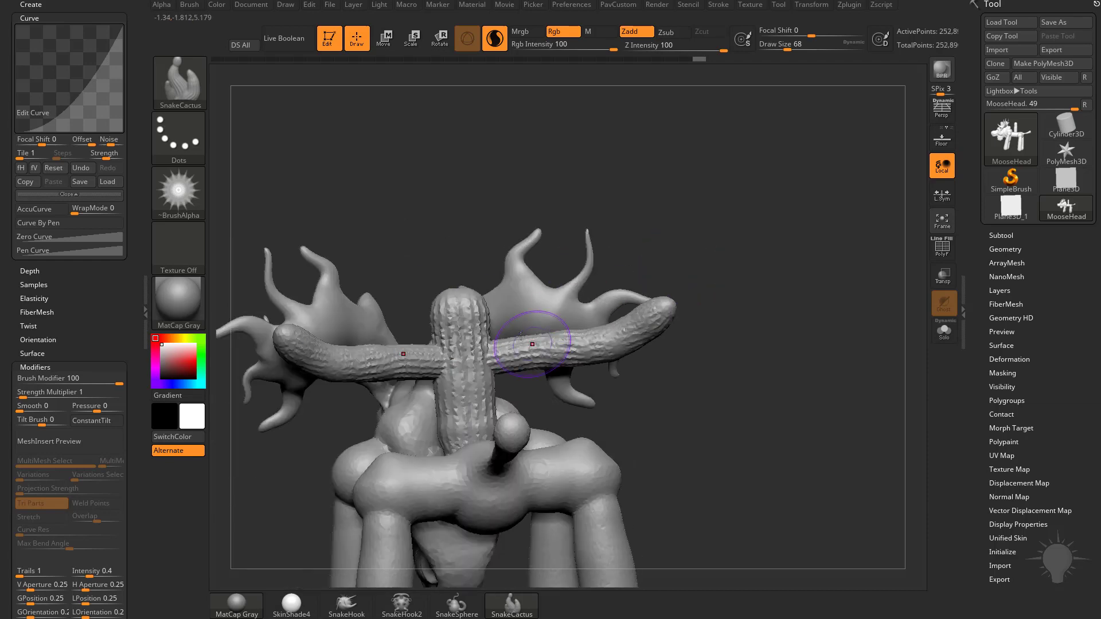
Pull more thick curved arms out of the upper cactus trunk with SnakeCactus at draw size 68
{"action": "mouse_move", "coordinate": [472, 296]}
{"action": "left_mouse_down"}
{"action": "mouse_move", "coordinate": [541, 277]}
{"action": "mouse_move", "coordinate": [536, 230]}
{"action": "left_mouse_up"}
{"action": "left_click_drag", "start_coordinate": [680, 241], "coordinate": [814, 247]}
{"action": "left_click_drag", "start_coordinate": [656, 253], "coordinate": [724, 295]}
{"action": "left_click_drag", "start_coordinate": [562, 224], "coordinate": [519, 161]}
{"action": "left_click_drag", "start_coordinate": [800, 274], "coordinate": [747, 283]}
Choose the star-shaped Alpha 10 and try pulls from the cactus arms, reducing the draw size to 54 and undoing them
{"action": "left_click", "coordinate": [182, 197]}
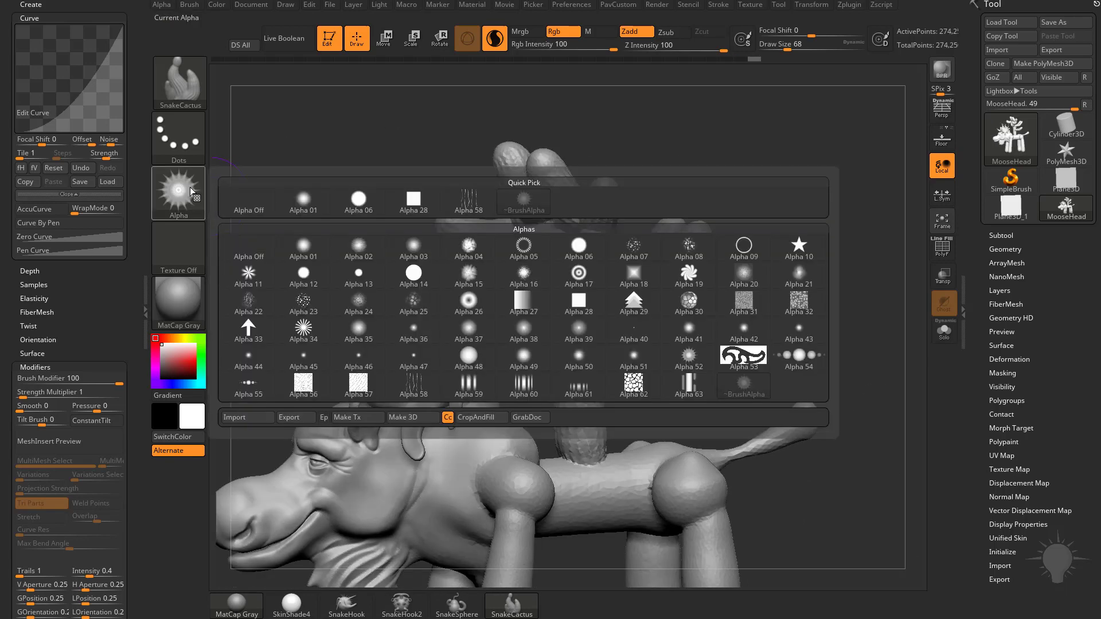
{"action": "left_click", "coordinate": [798, 247]}
{"action": "left_click_drag", "start_coordinate": [856, 241], "coordinate": [635, 287]}
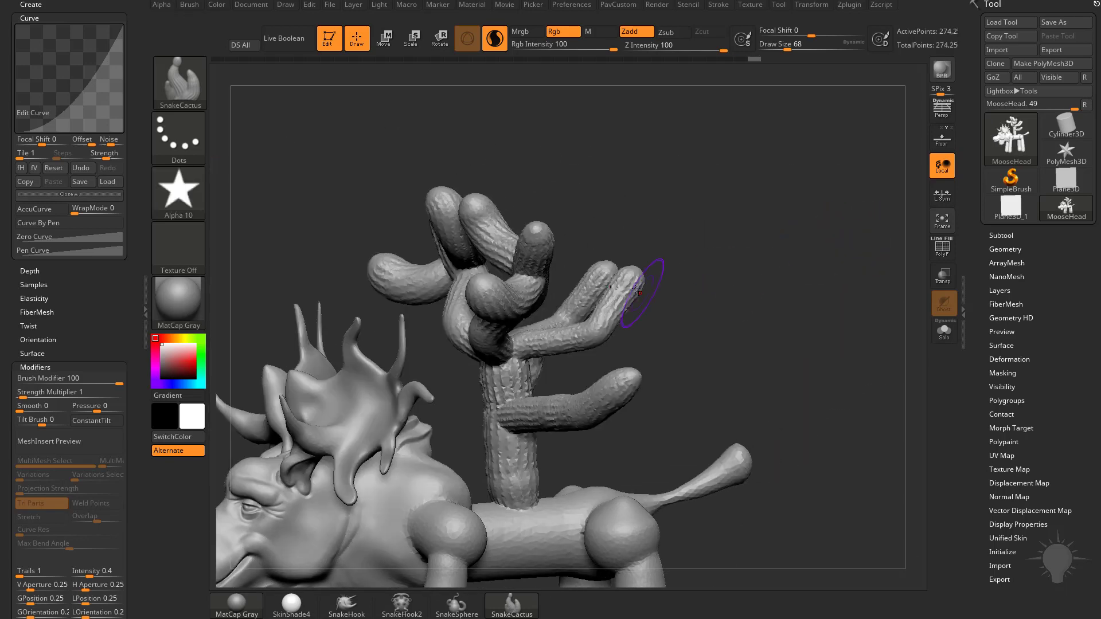
{"action": "mouse_move", "coordinate": [783, 246]}
{"action": "left_mouse_down"}
{"action": "mouse_move", "coordinate": [816, 303]}
{"action": "mouse_move", "coordinate": [797, 276]}
{"action": "left_mouse_up"}
{"action": "key", "text": "ctrl+z"}
{"action": "key", "text": "s"}
{"action": "left_click_drag", "start_coordinate": [699, 280], "coordinate": [695, 281]}
{"action": "mouse_move", "coordinate": [622, 278]}
{"action": "left_mouse_down"}
{"action": "mouse_move", "coordinate": [663, 251]}
{"action": "mouse_move", "coordinate": [678, 213]}
{"action": "left_mouse_up"}
{"action": "key", "text": "ctrl+z"}
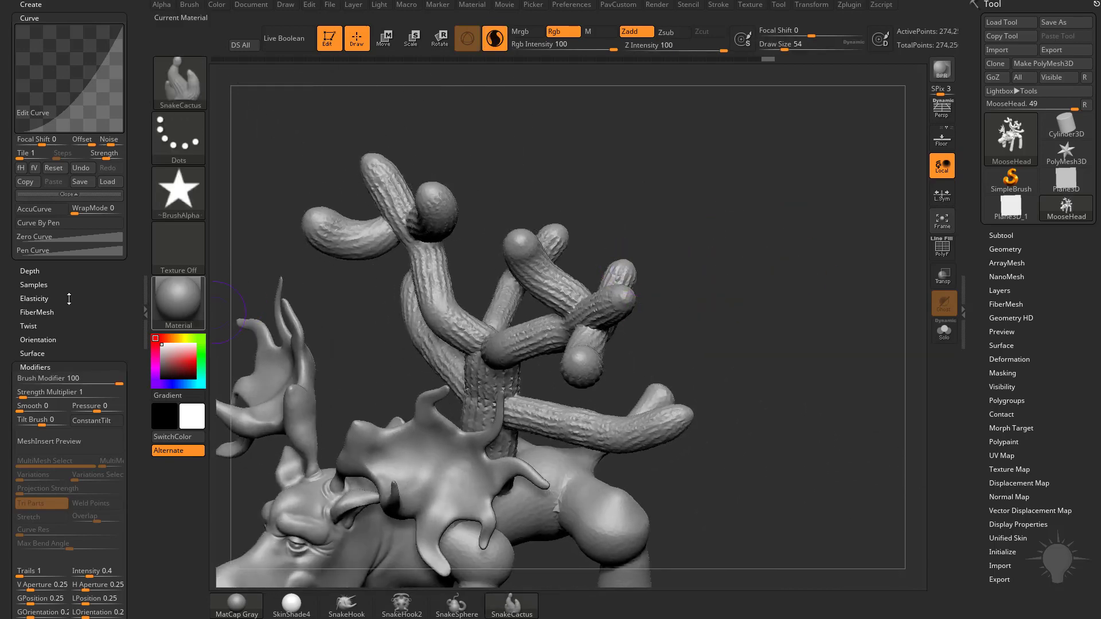
Set Brush Modifier to 0 and pull winding star-profile branches from the cactus arms, reducing the draw size to 41
{"action": "left_click_drag", "start_coordinate": [86, 348], "coordinate": [84, 332]}
{"action": "mouse_move", "coordinate": [681, 261]}
{"action": "left_mouse_down"}
{"action": "mouse_move", "coordinate": [555, 319]}
{"action": "mouse_move", "coordinate": [550, 336]}
{"action": "left_mouse_up"}
{"action": "mouse_move", "coordinate": [504, 340]}
{"action": "left_mouse_down"}
{"action": "mouse_move", "coordinate": [519, 337]}
{"action": "mouse_move", "coordinate": [539, 265]}
{"action": "left_mouse_up"}
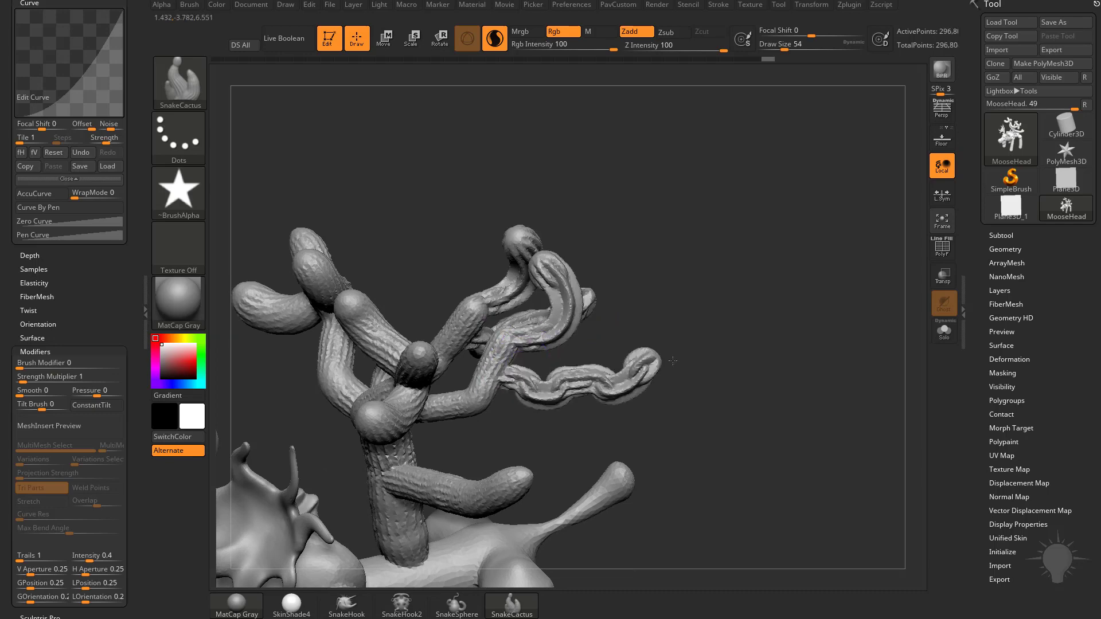
{"action": "left_click_drag", "start_coordinate": [621, 324], "coordinate": [618, 324]}
{"action": "left_click_drag", "start_coordinate": [741, 235], "coordinate": [726, 254]}
Try a pull from a cactus branch with the ring-shaped Alpha 09
{"action": "left_click", "coordinate": [179, 192]}
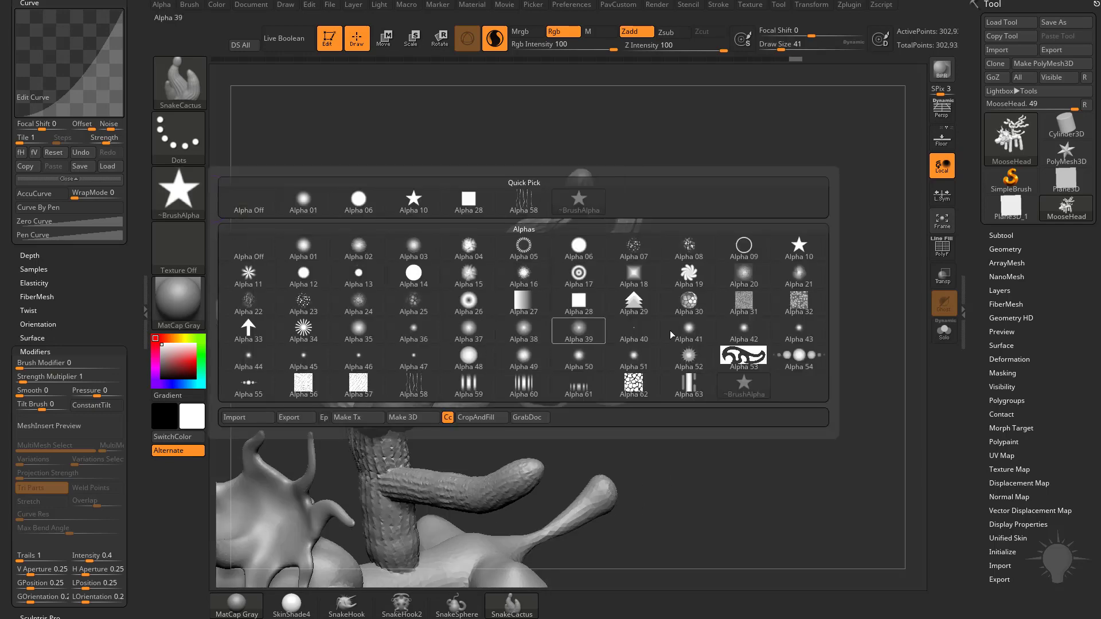
{"action": "left_click", "coordinate": [744, 248]}
{"action": "left_click_drag", "start_coordinate": [573, 292], "coordinate": [546, 278], "text": "shift"}
{"action": "left_click_drag", "start_coordinate": [510, 246], "coordinate": [488, 234]}
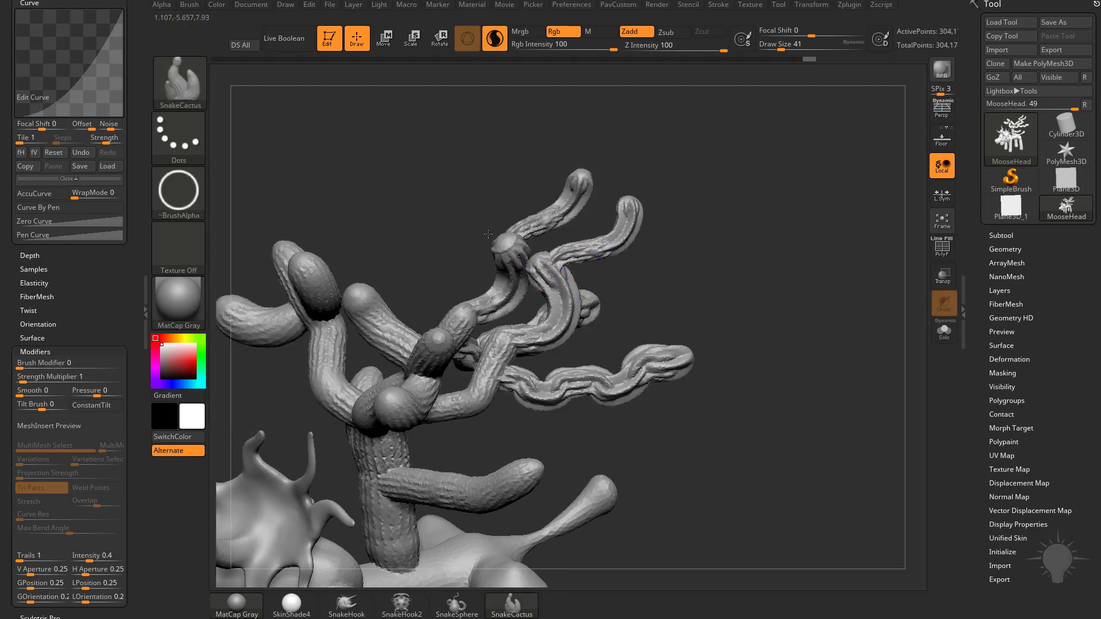
Choose Alpha 34 and pull several long winding ribbed branches from the ends of the cactus arms
{"action": "left_click", "coordinate": [179, 192]}
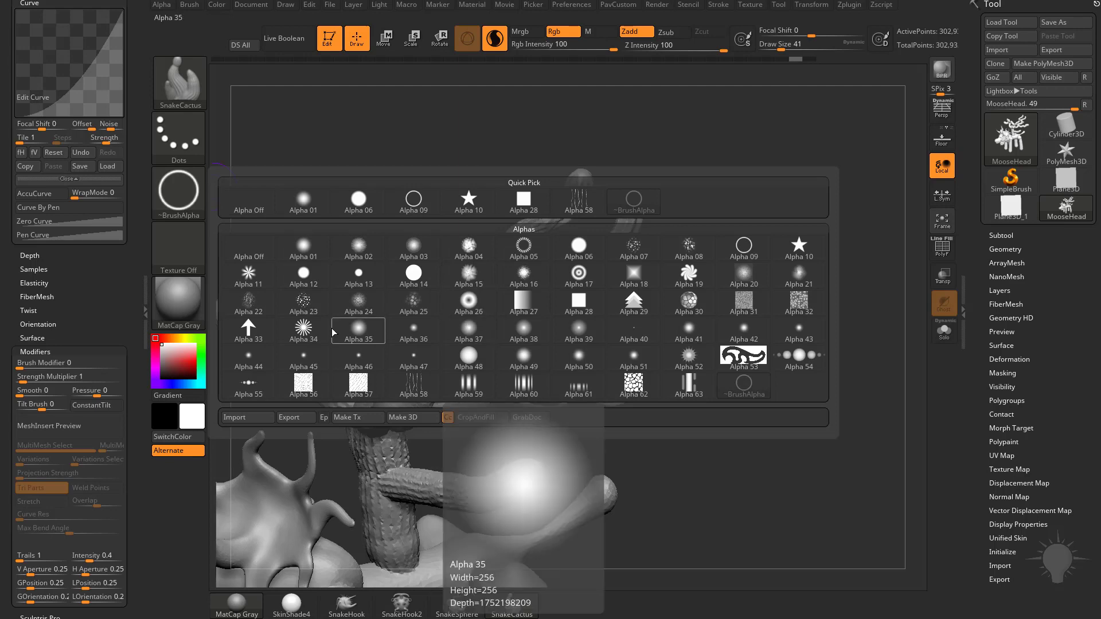
{"action": "left_click", "coordinate": [304, 329]}
{"action": "left_click_drag", "start_coordinate": [388, 266], "coordinate": [451, 196]}
{"action": "mouse_move", "coordinate": [736, 259]}
{"action": "left_mouse_down"}
{"action": "mouse_move", "coordinate": [766, 280]}
{"action": "mouse_move", "coordinate": [716, 283]}
{"action": "left_mouse_up"}
{"action": "left_click_drag", "start_coordinate": [688, 425], "coordinate": [721, 390]}
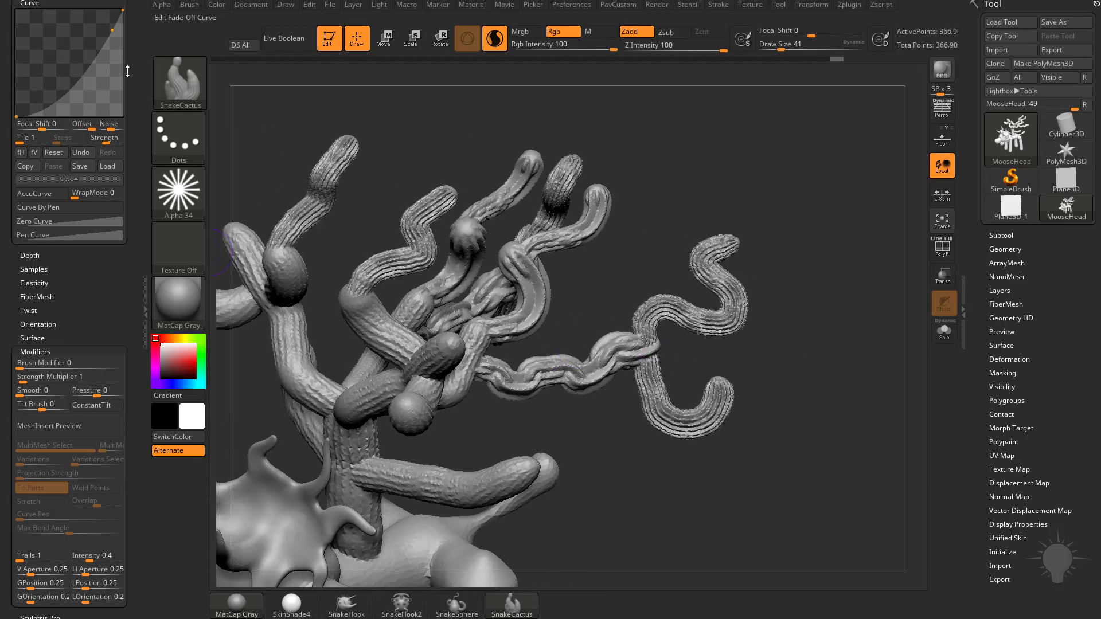
{"action": "scroll", "coordinate": [86, 126], "scroll_direction": "up", "scroll_amount": 3}
{"action": "left_click_drag", "start_coordinate": [138, 205], "coordinate": [138, 95]}
{"action": "left_click_drag", "start_coordinate": [824, 313], "coordinate": [433, 327], "text": "alt"}
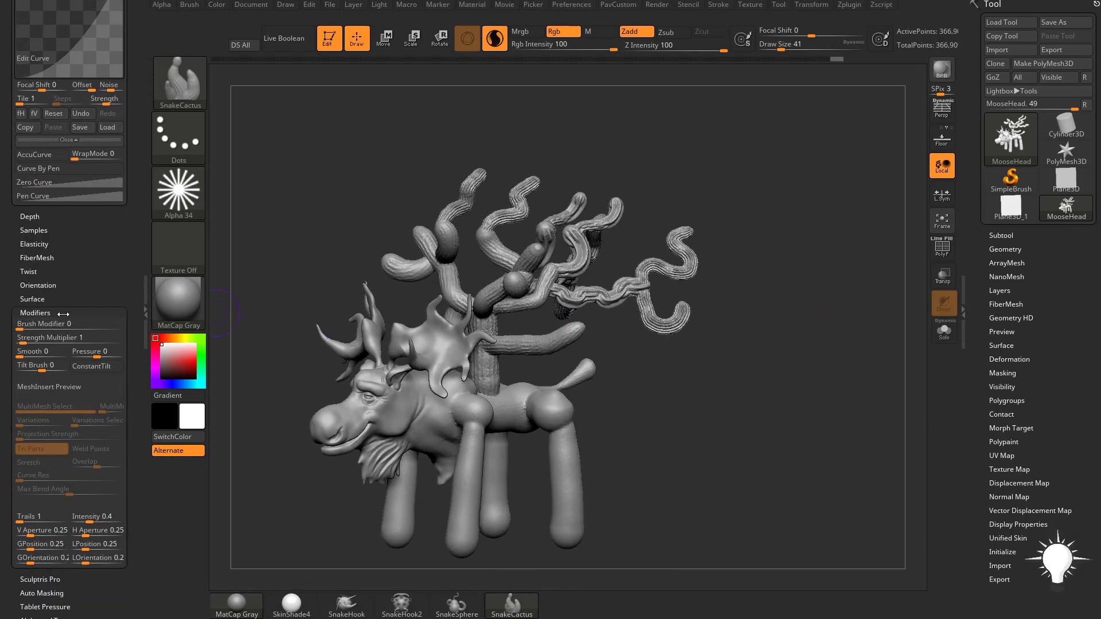